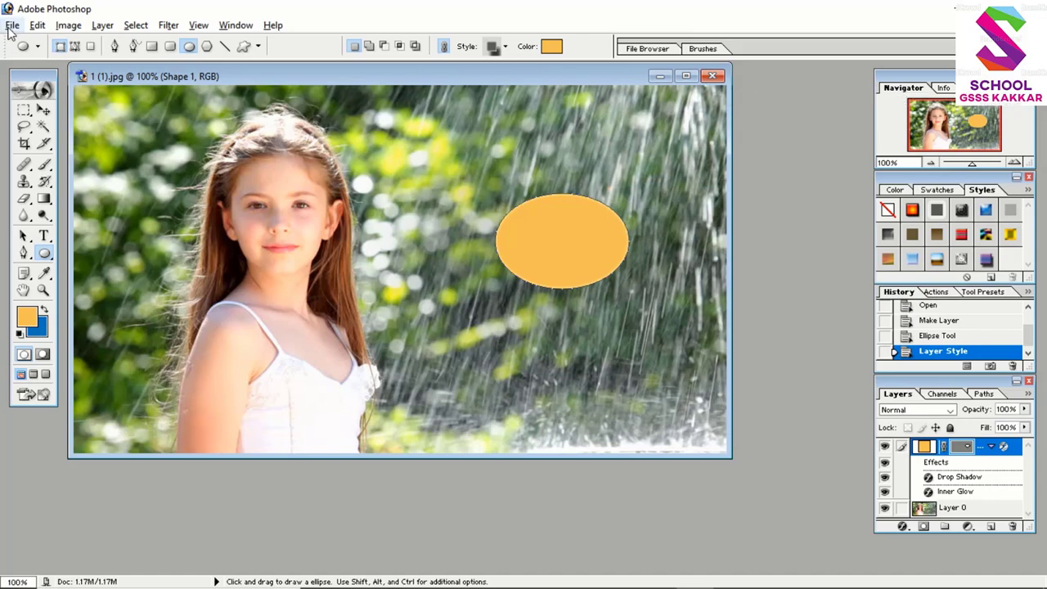
Open apple.jpg from the Desktop, enlarge its document window and magnify the apple to 200%
{"action": "left_click", "coordinate": [12, 25]}
{"action": "left_click", "coordinate": [33, 61]}
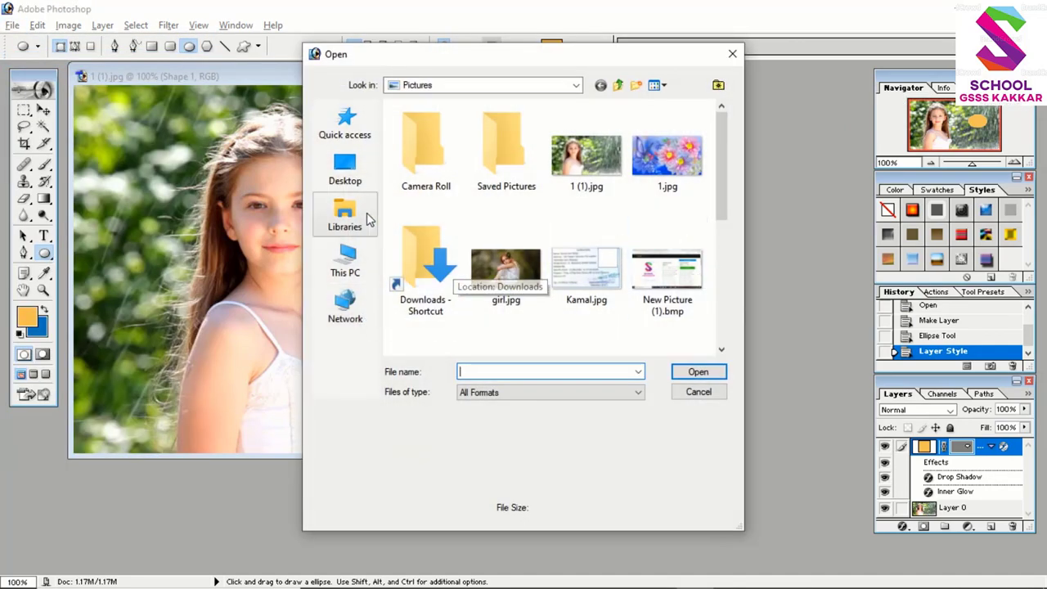
{"action": "left_click", "coordinate": [350, 182]}
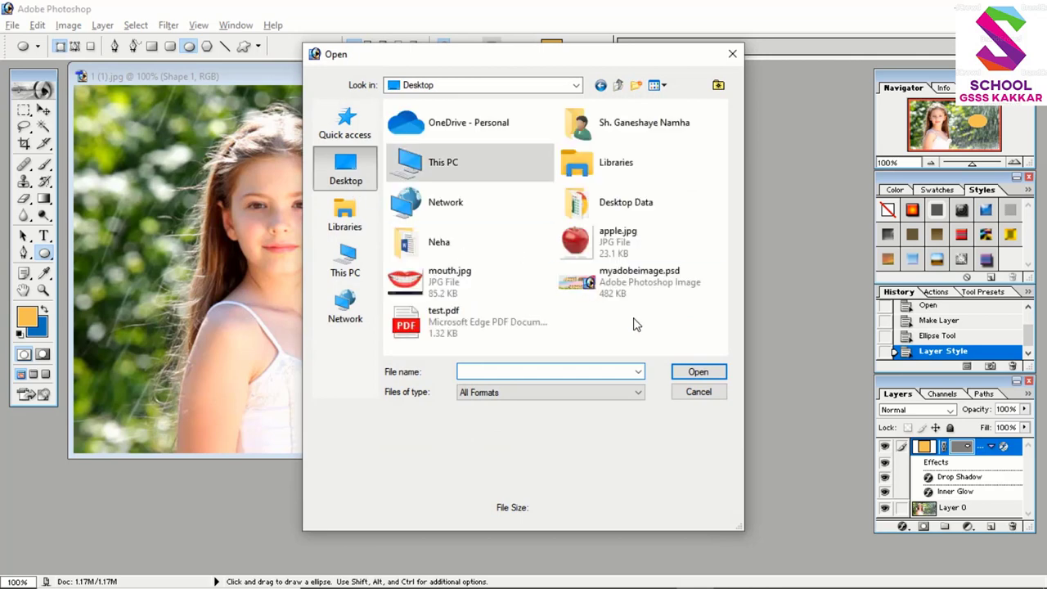
{"action": "left_click", "coordinate": [614, 239]}
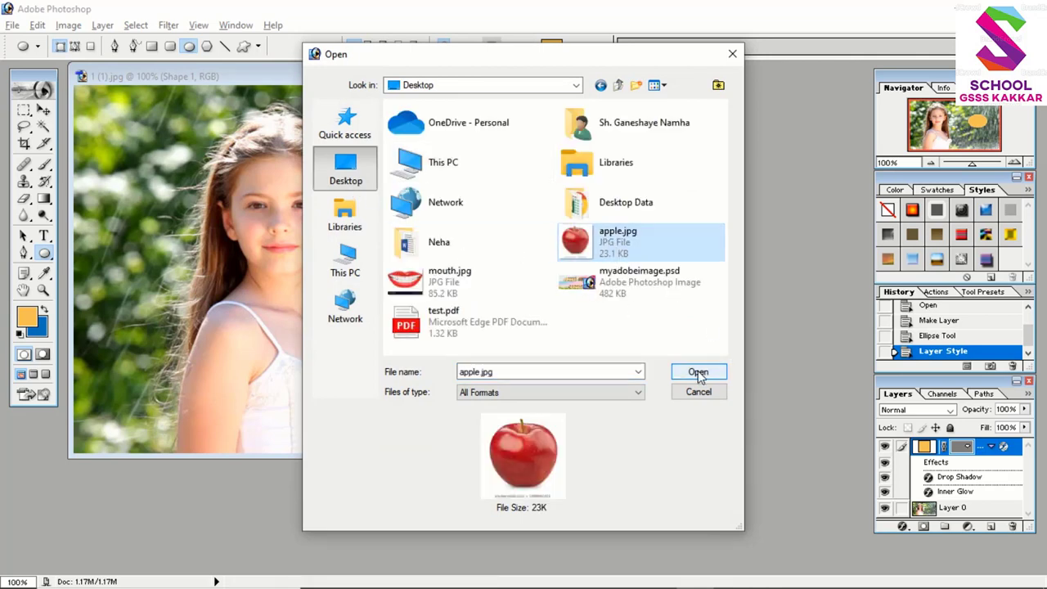
{"action": "left_click", "coordinate": [698, 371]}
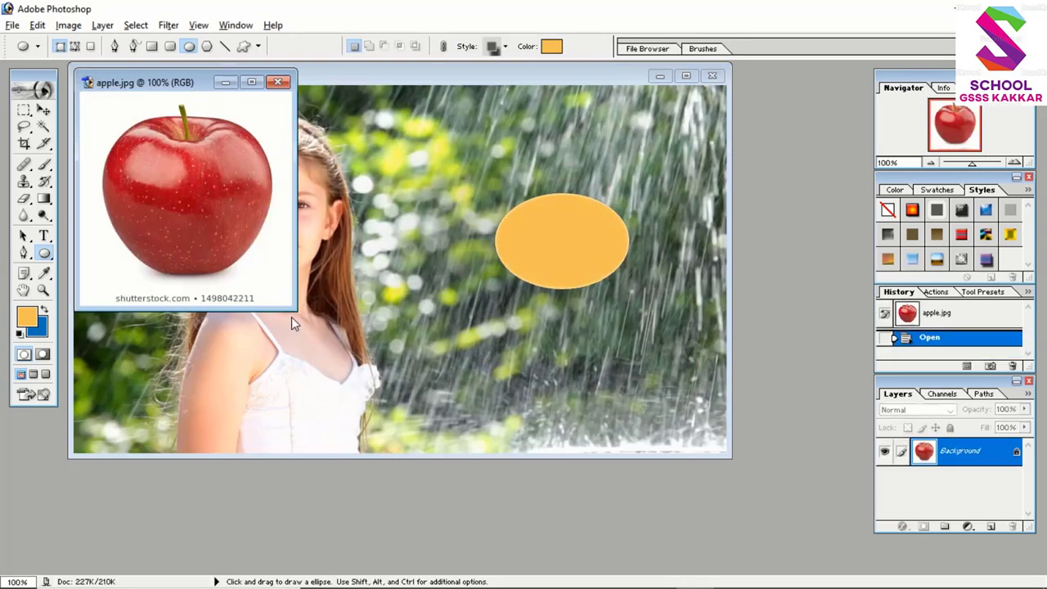
{"action": "left_click_drag", "start_coordinate": [290, 306], "coordinate": [635, 448]}
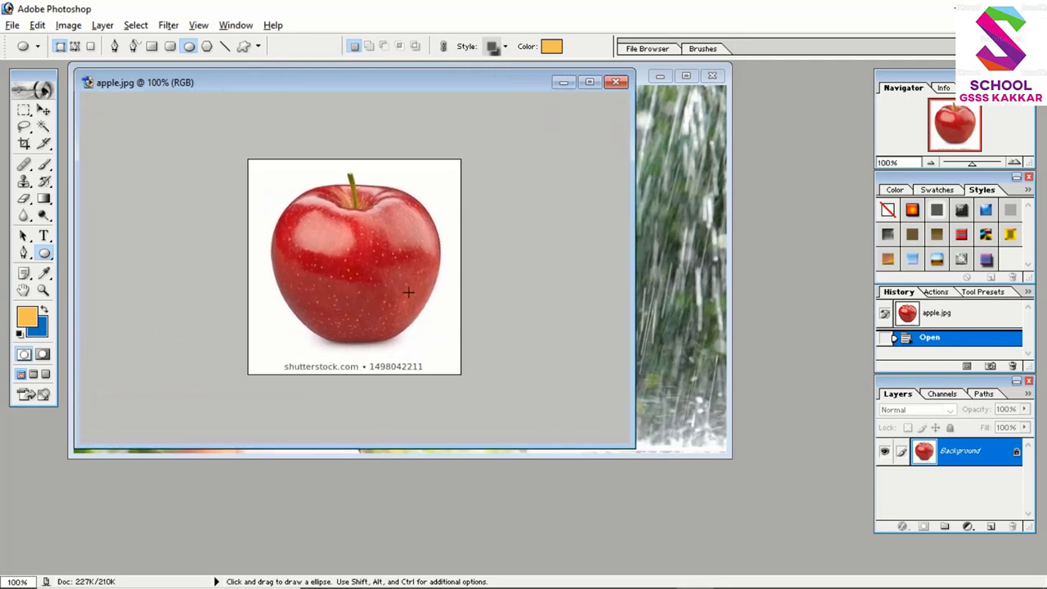
{"action": "left_click", "coordinate": [43, 289]}
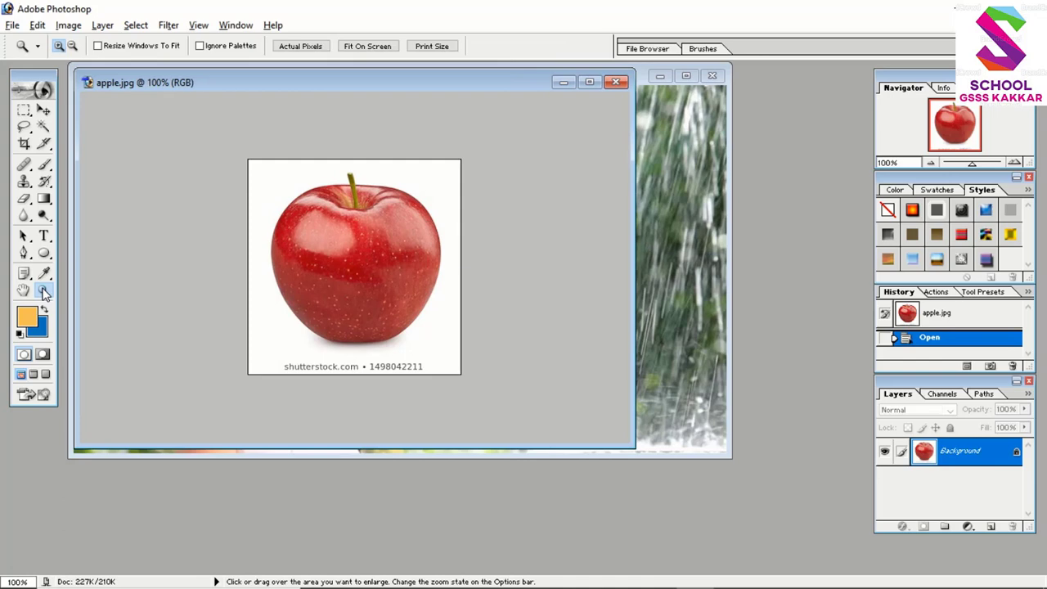
{"action": "left_click", "coordinate": [382, 266]}
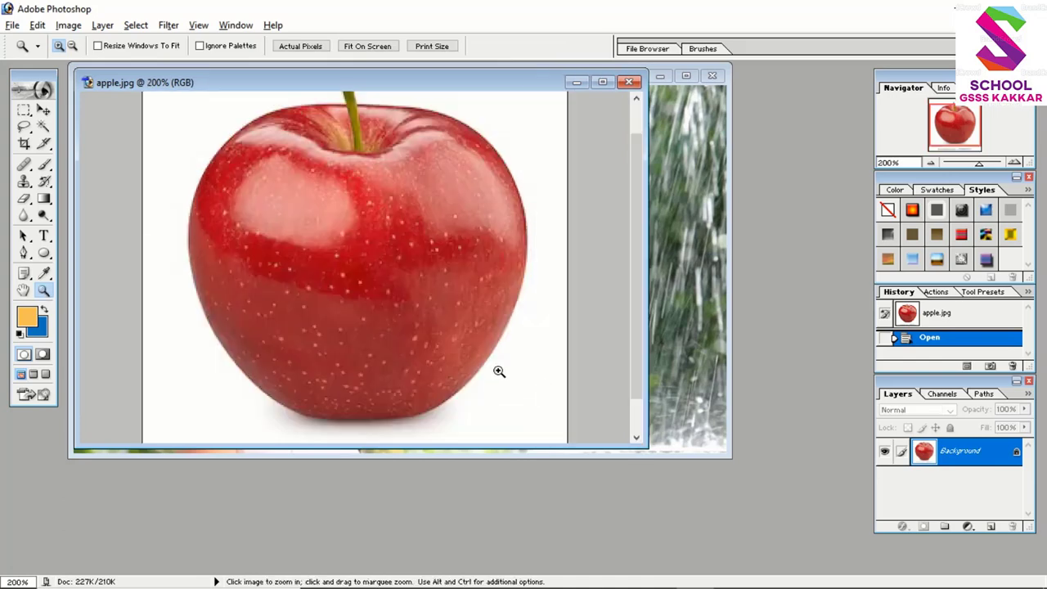
Open mouth.jpg from the Desktop
{"action": "left_click", "coordinate": [14, 26]}
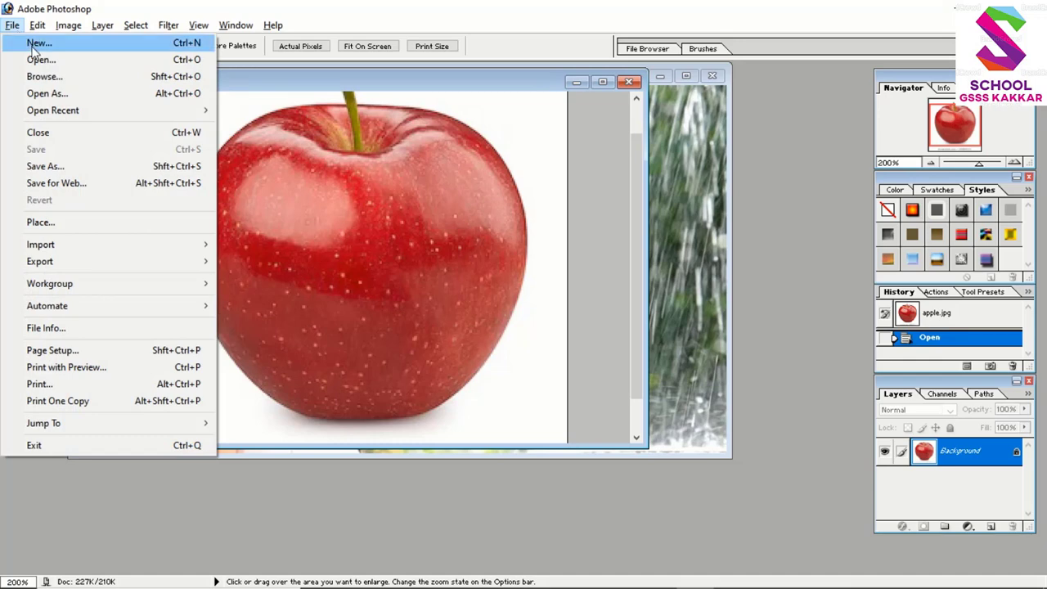
{"action": "left_click", "coordinate": [41, 60]}
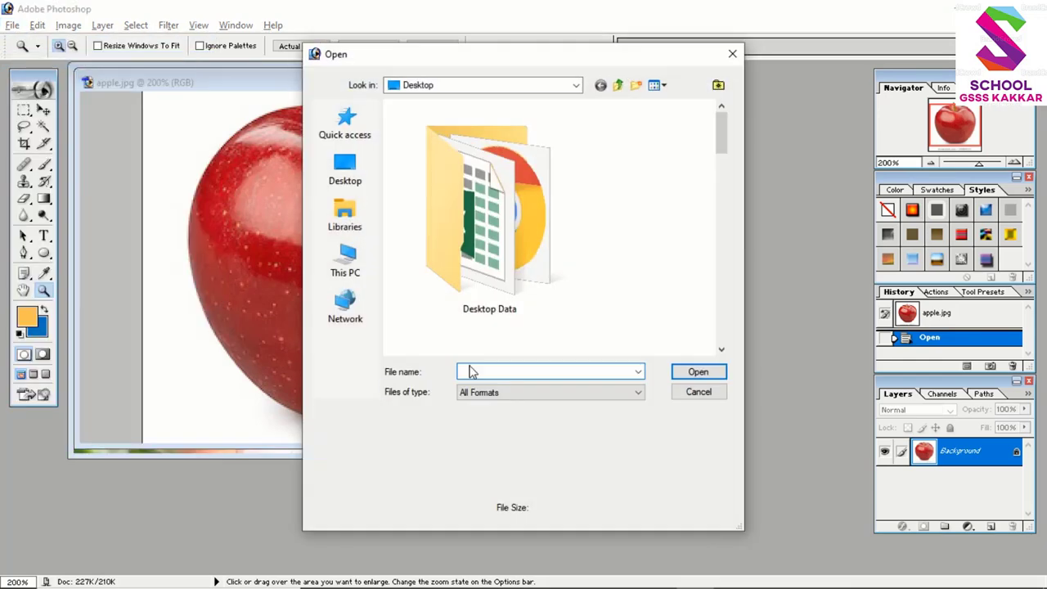
{"action": "left_click_drag", "start_coordinate": [722, 133], "coordinate": [724, 238]}
{"action": "left_click", "coordinate": [564, 243]}
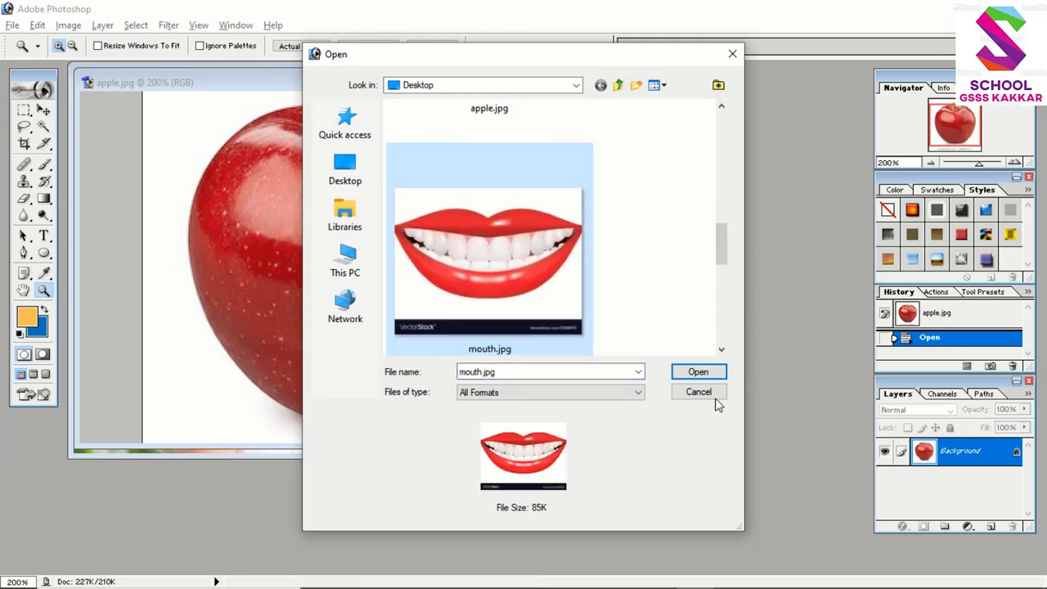
{"action": "left_click", "coordinate": [698, 373]}
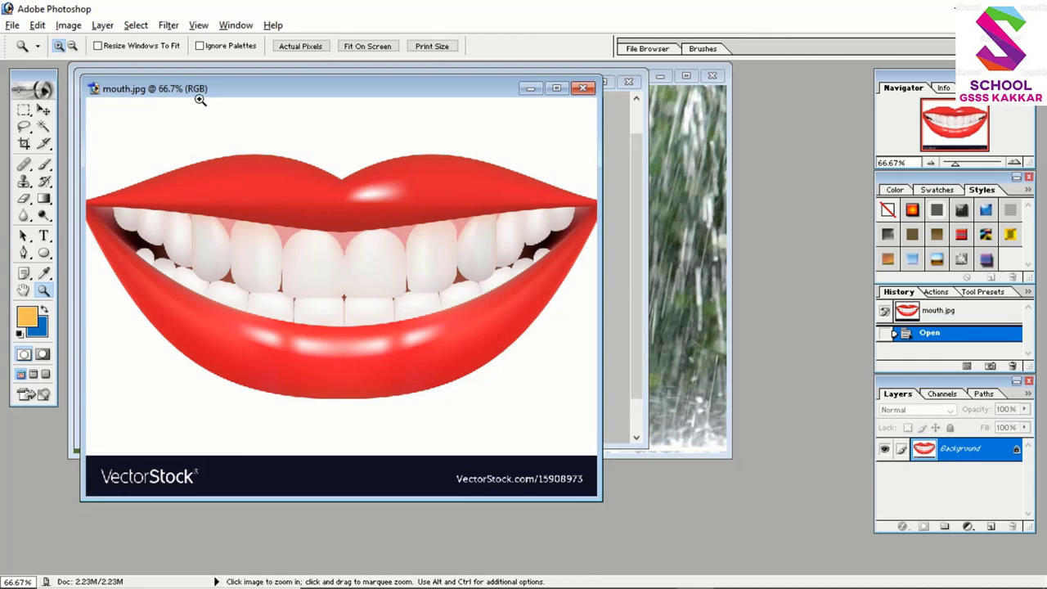
Select the entire canvas of mouth.jpg with the Rectangular Marquee tool active
{"action": "left_click_drag", "start_coordinate": [256, 173], "coordinate": [27, 120]}
{"action": "left_click", "coordinate": [26, 114]}
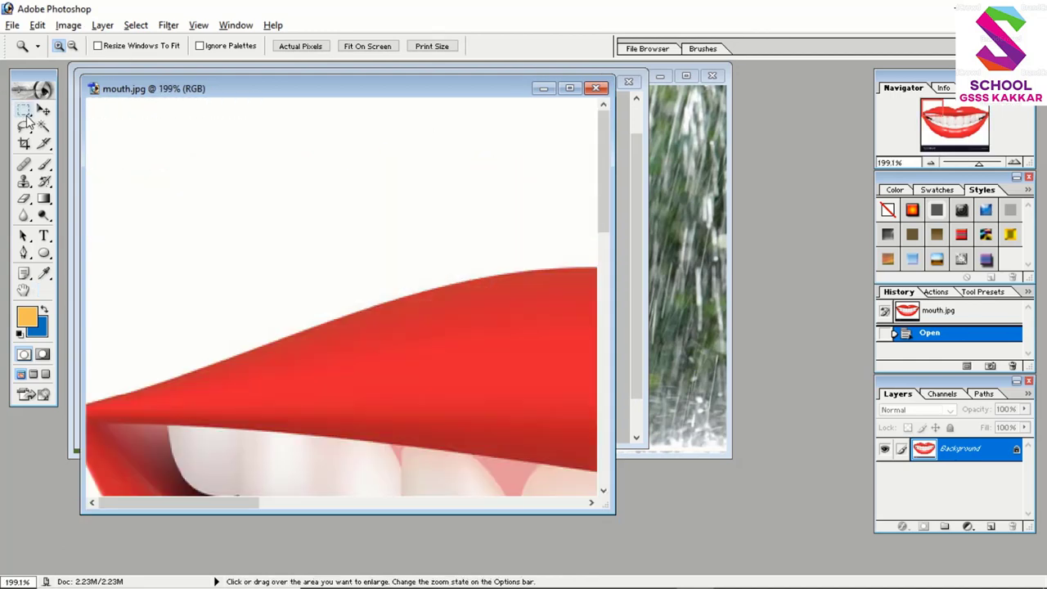
{"action": "right_click", "coordinate": [320, 210]}
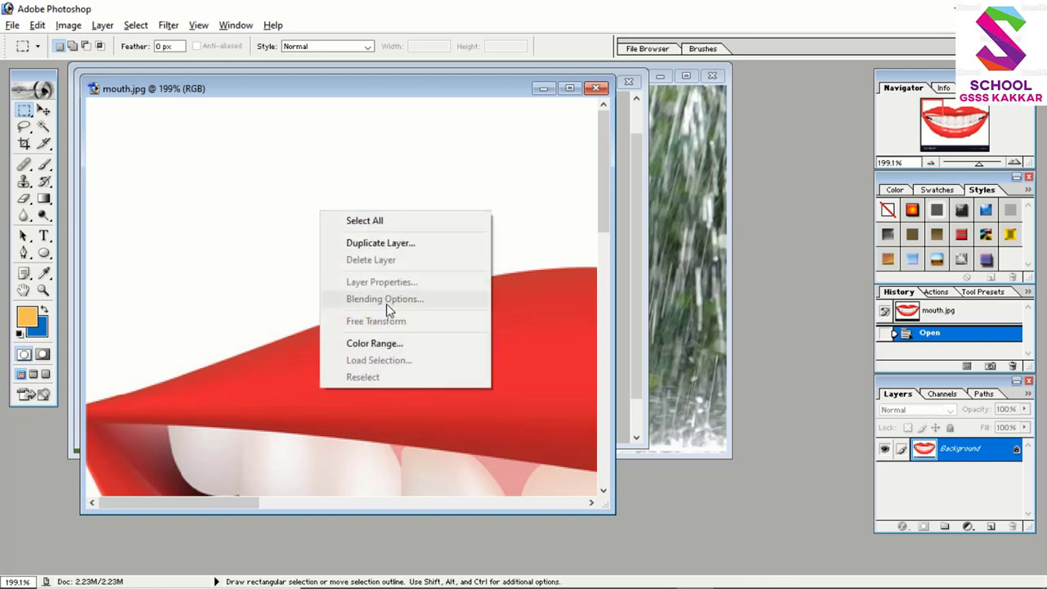
{"action": "left_click", "coordinate": [375, 222]}
Free-transform the selected mouth image to 14.0% width and 16.1% height, reveal the apple document behind it and apply the transformation
{"action": "right_click", "coordinate": [374, 224]}
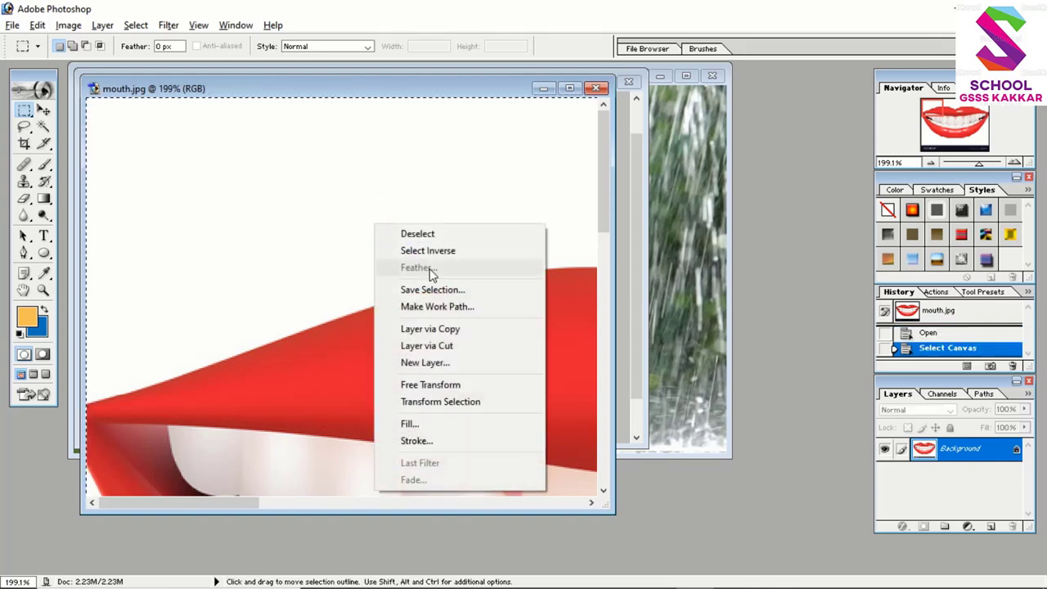
{"action": "left_click", "coordinate": [432, 385]}
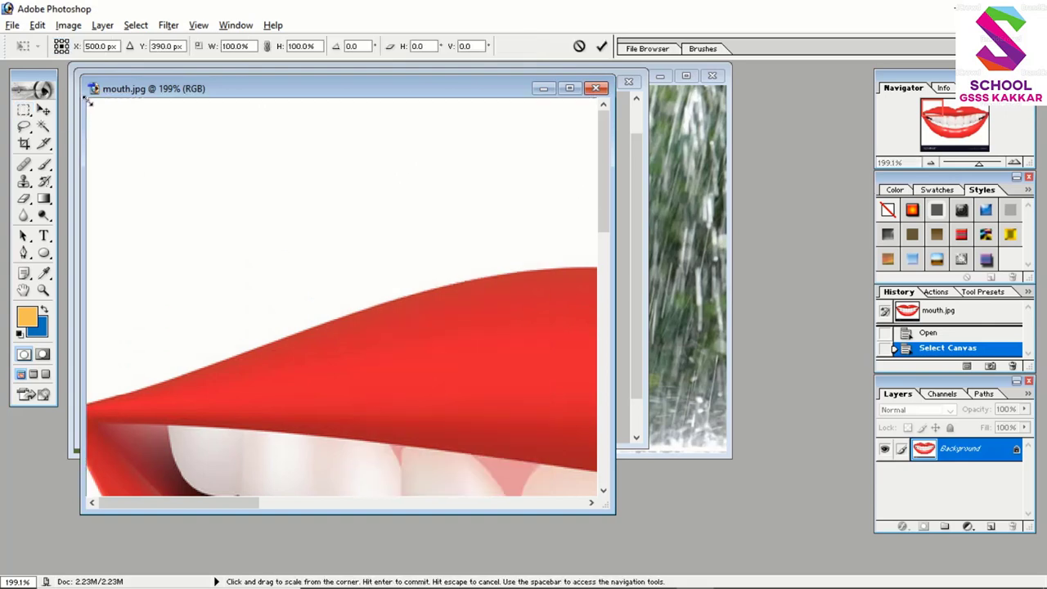
{"action": "left_click_drag", "start_coordinate": [89, 98], "coordinate": [390, 311]}
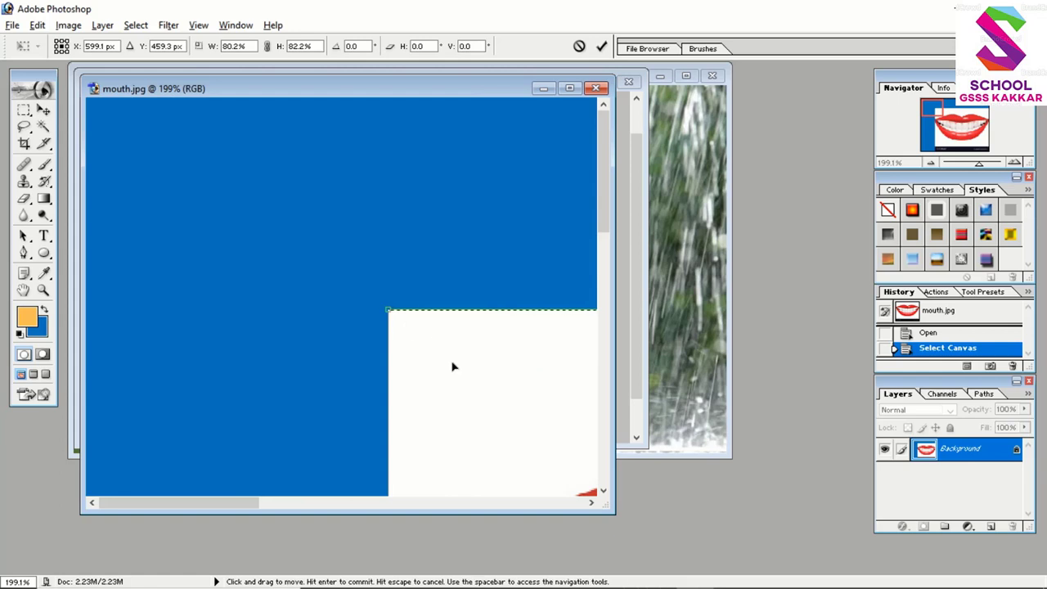
{"action": "left_click_drag", "start_coordinate": [454, 365], "coordinate": [218, 191]}
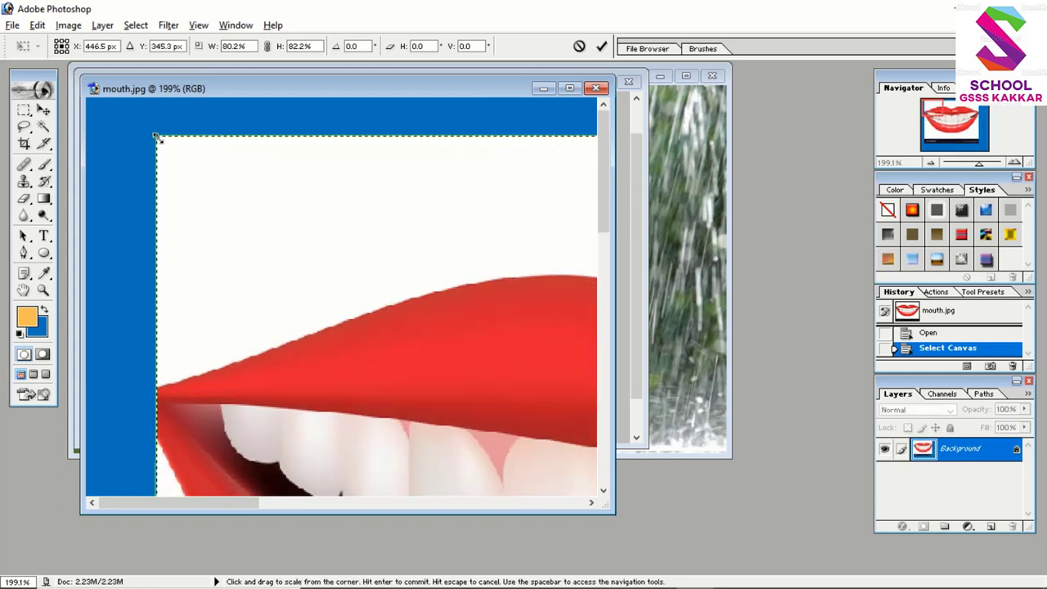
{"action": "left_click_drag", "start_coordinate": [159, 140], "coordinate": [226, 212]}
{"action": "mouse_move", "coordinate": [197, 166]}
{"action": "left_mouse_down"}
{"action": "mouse_move", "coordinate": [561, 409]}
{"action": "mouse_move", "coordinate": [426, 365]}
{"action": "mouse_move", "coordinate": [188, 175]}
{"action": "left_mouse_up"}
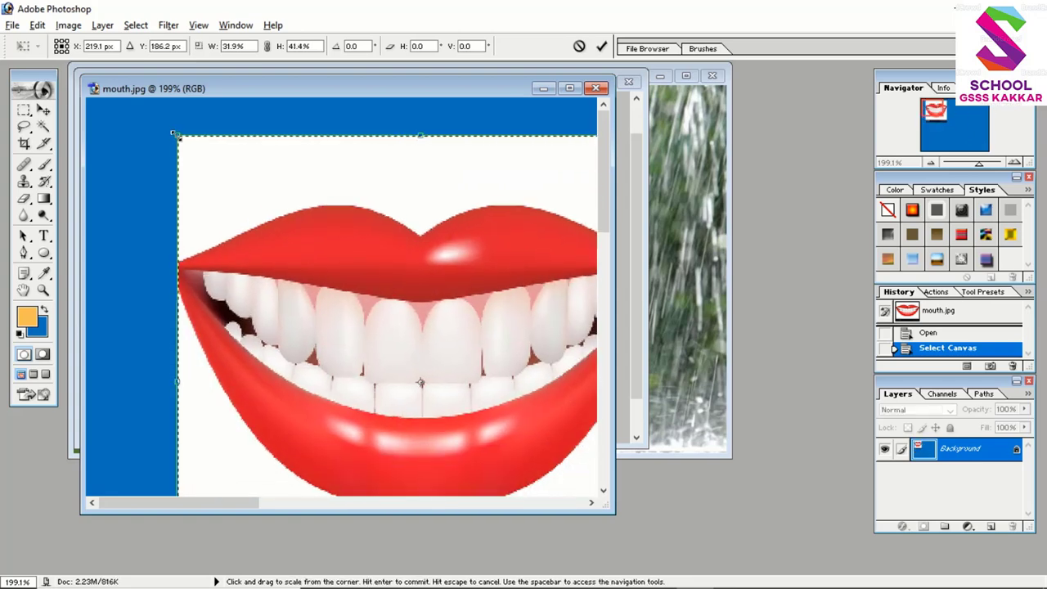
{"action": "left_click_drag", "start_coordinate": [181, 137], "coordinate": [311, 252]}
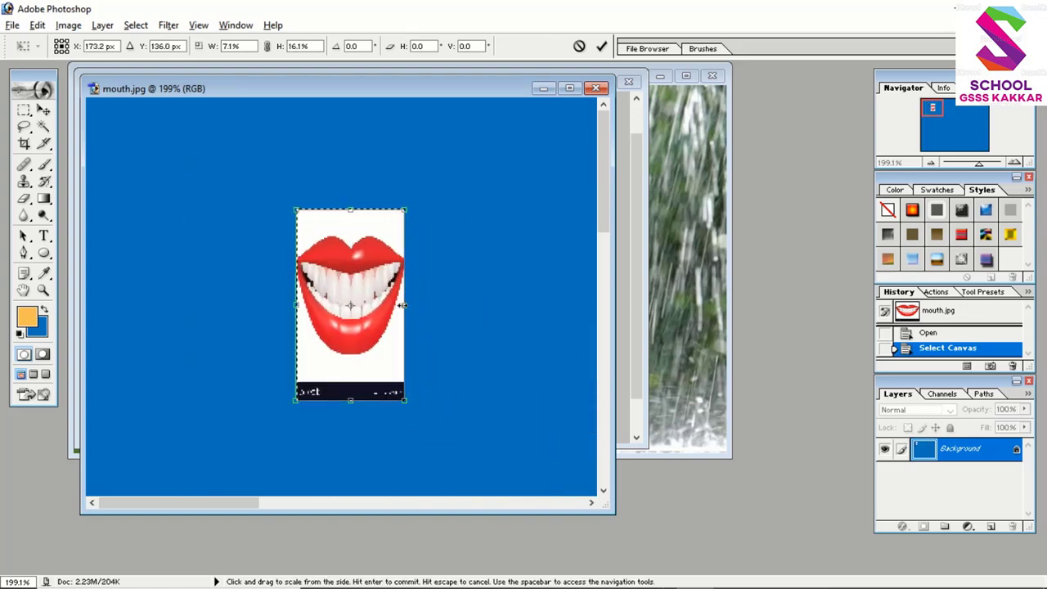
{"action": "left_click_drag", "start_coordinate": [404, 305], "coordinate": [509, 316]}
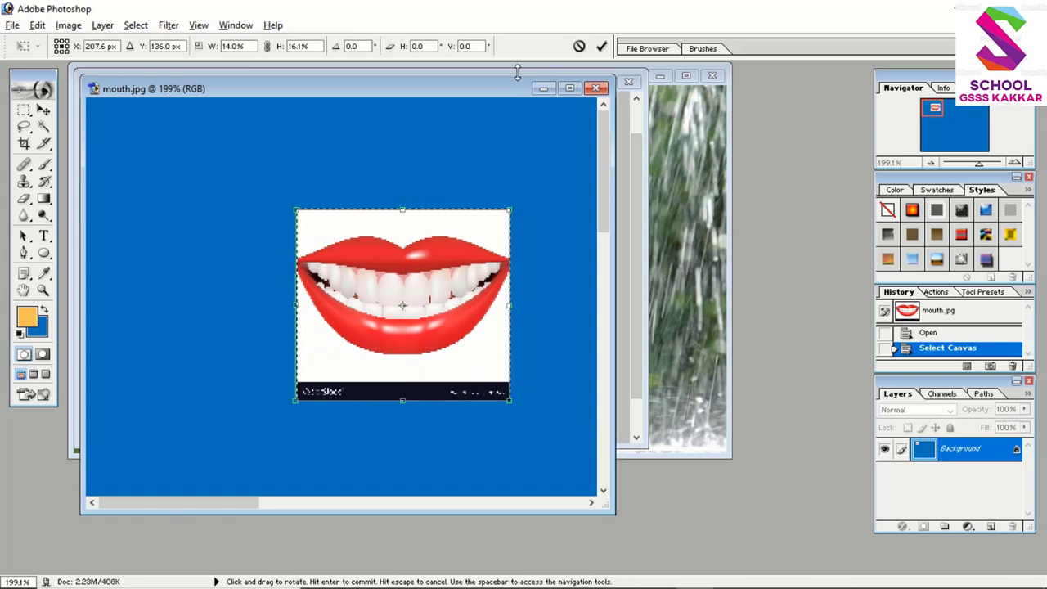
{"action": "left_click_drag", "start_coordinate": [472, 93], "coordinate": [270, 244]}
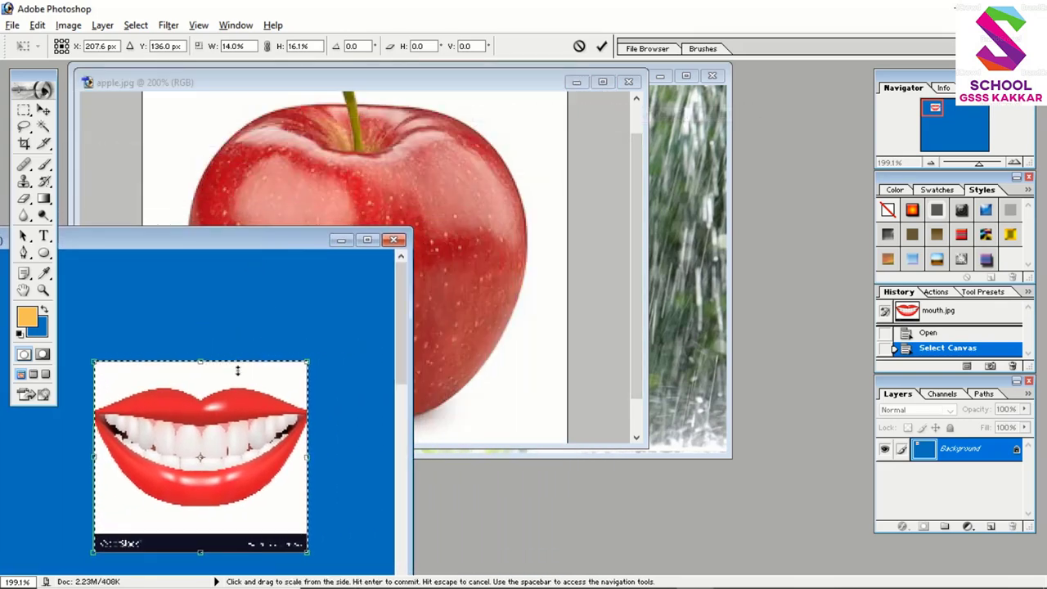
{"action": "left_click", "coordinate": [43, 112]}
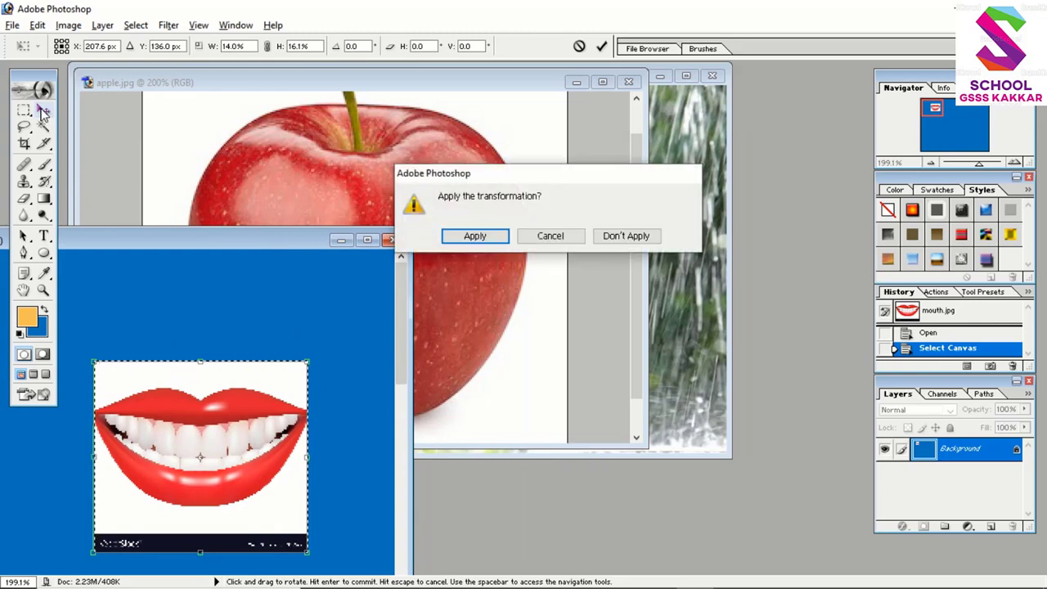
{"action": "left_click", "coordinate": [475, 235]}
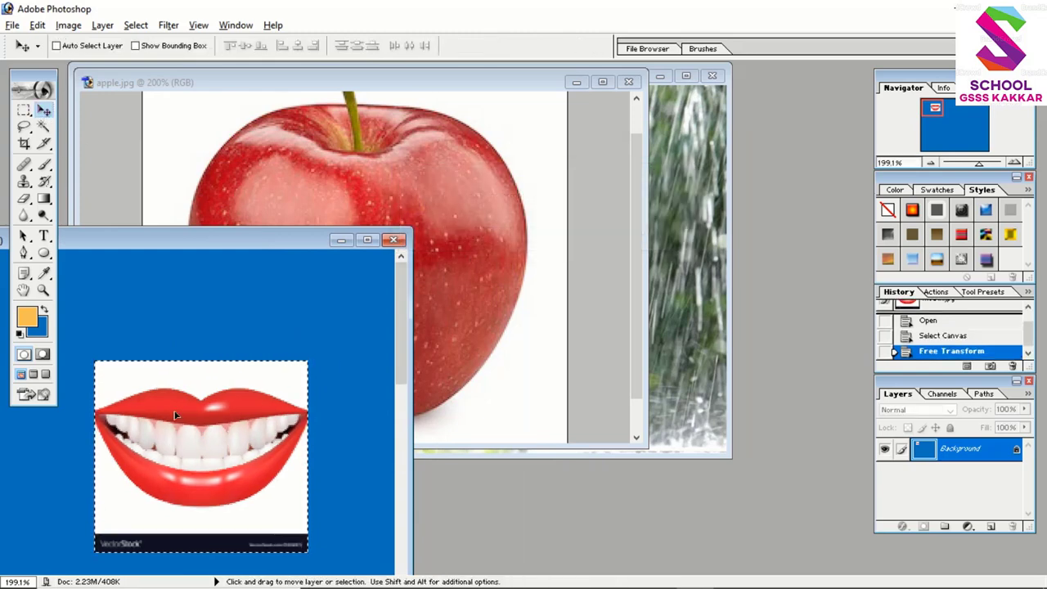
Copy the scaled mouth selection into apple.jpg with the Move tool and position it over the middle of the apple
{"action": "left_click_drag", "start_coordinate": [181, 411], "coordinate": [331, 230]}
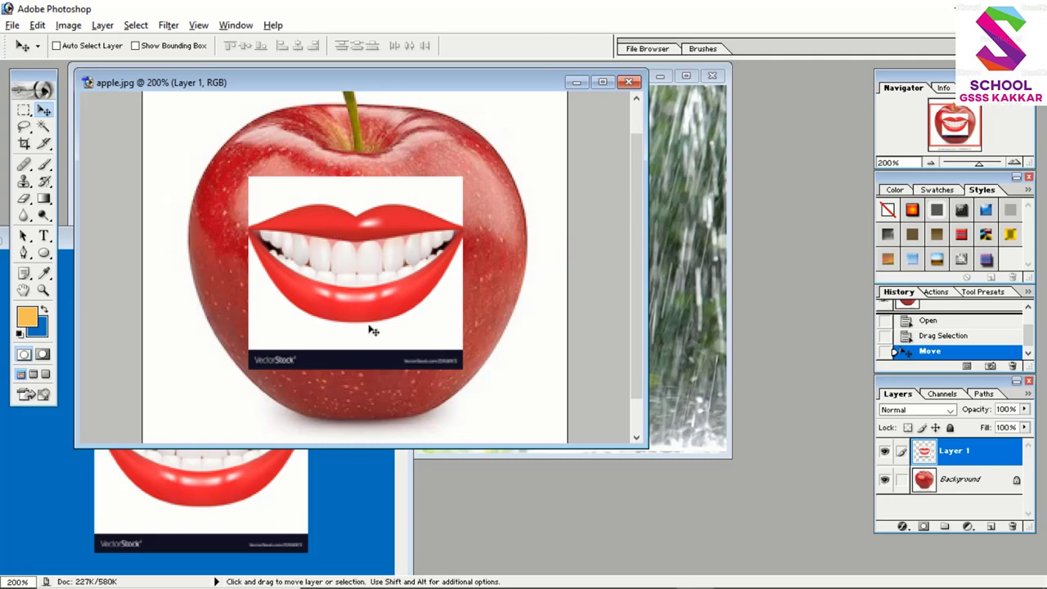
{"action": "left_click", "coordinate": [401, 534]}
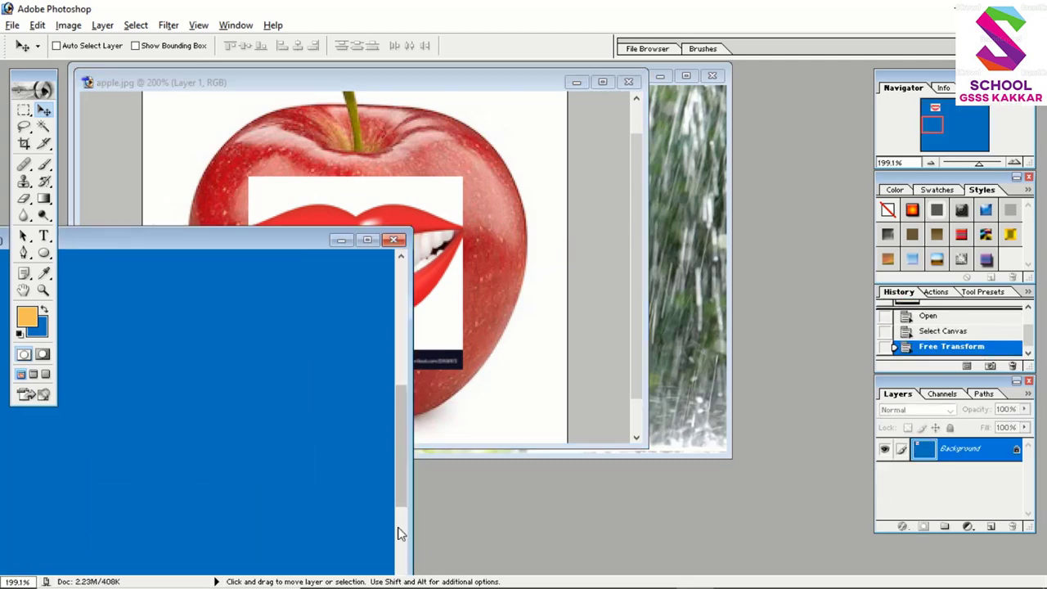
Convert the locked Background of apple.jpg into a regular layer with the default settings
{"action": "left_click", "coordinate": [411, 82]}
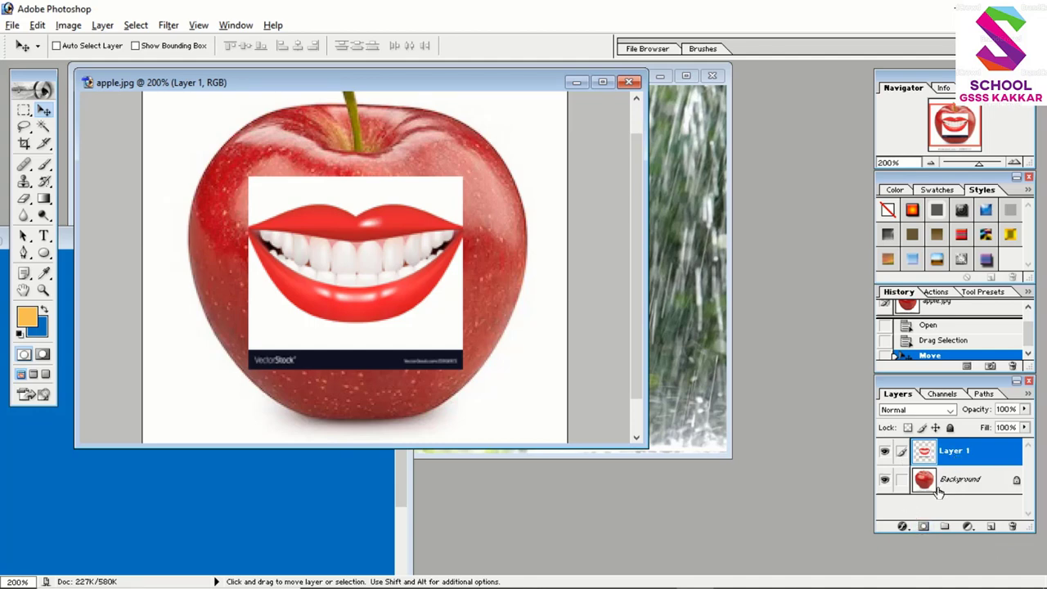
{"action": "double_click", "coordinate": [1017, 483]}
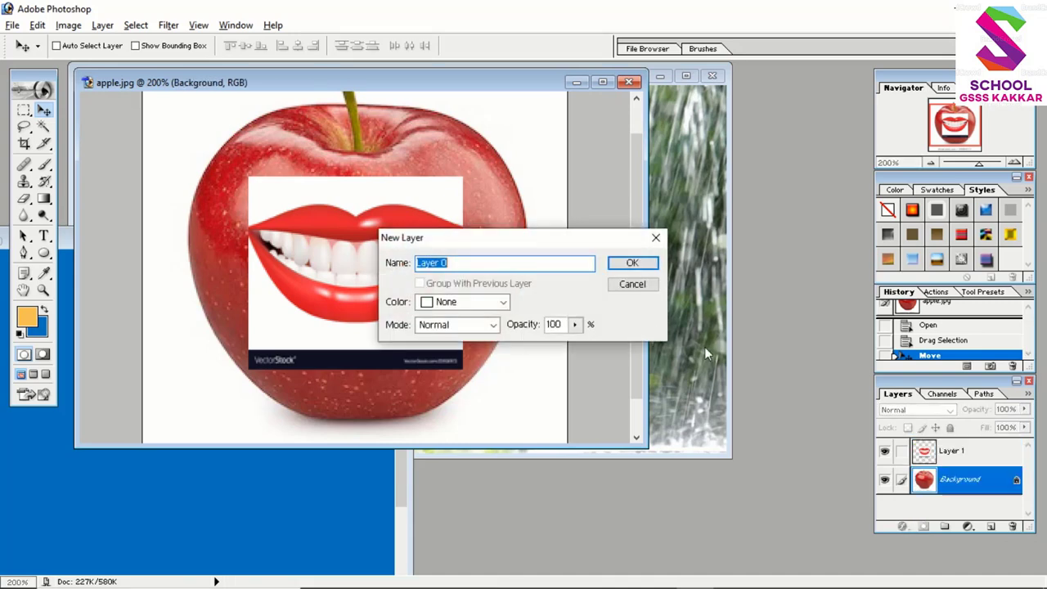
{"action": "left_click", "coordinate": [632, 263]}
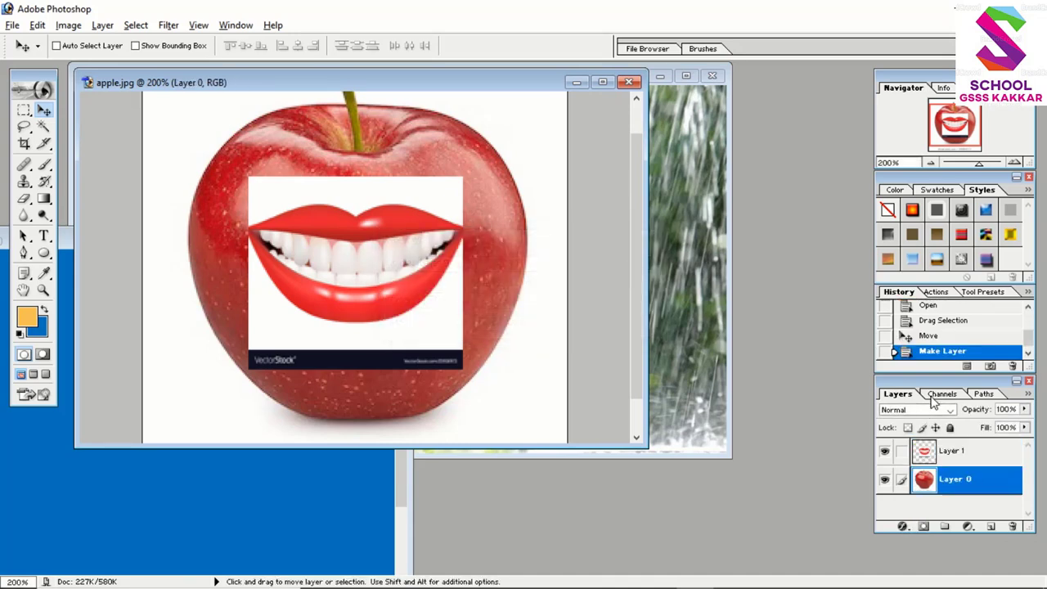
Add a layer mask that hides everything to the mouth layer, Layer 1
{"action": "left_click", "coordinate": [943, 455]}
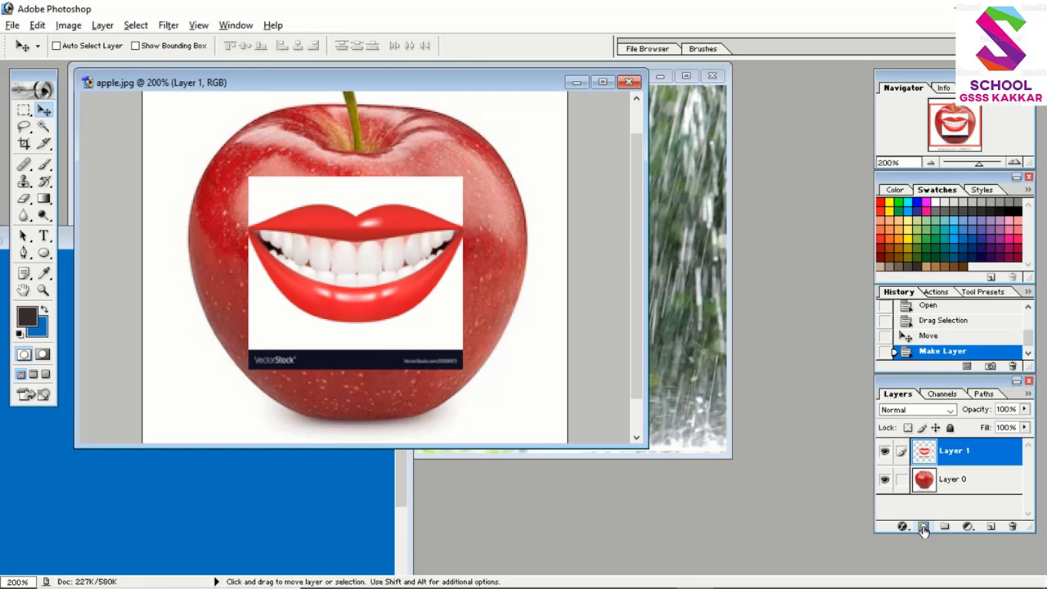
{"action": "key", "text": "alt"}
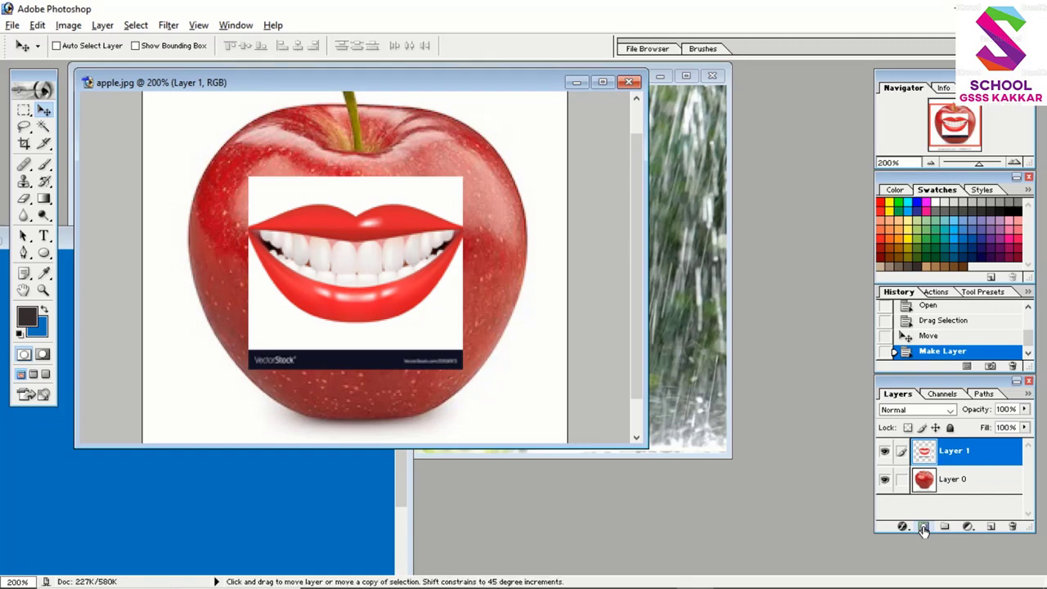
{"action": "left_click", "coordinate": [923, 528], "text": "alt"}
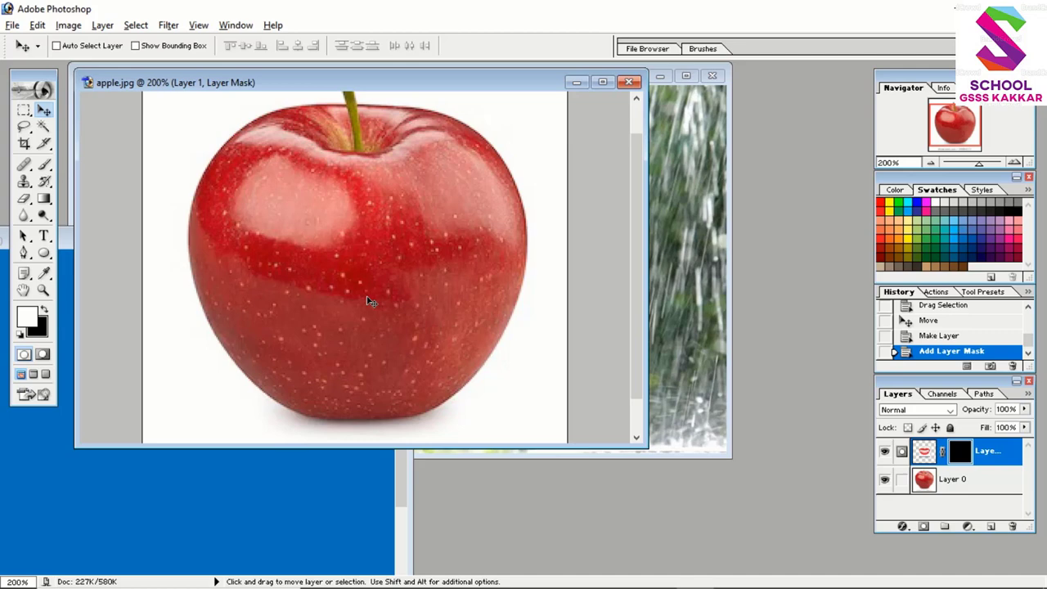
Paint white on Layer 1's mask with the 13 px brush to reveal only the lips and teeth on the apple
{"action": "left_click", "coordinate": [45, 165]}
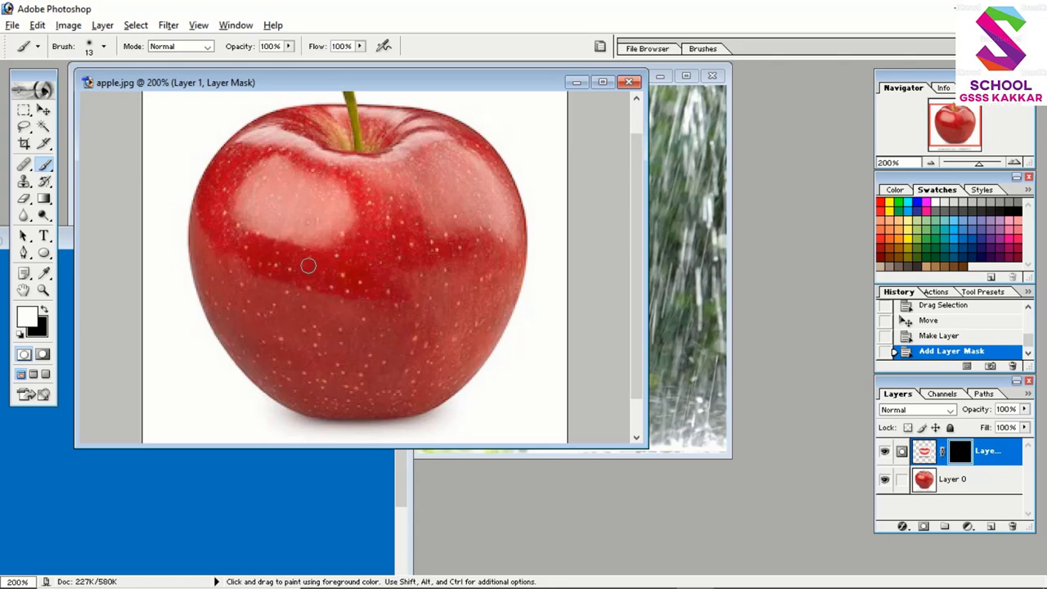
{"action": "mouse_move", "coordinate": [307, 266]}
{"action": "left_mouse_down"}
{"action": "mouse_move", "coordinate": [391, 284]}
{"action": "mouse_move", "coordinate": [331, 266]}
{"action": "mouse_move", "coordinate": [419, 260]}
{"action": "mouse_move", "coordinate": [362, 284]}
{"action": "mouse_move", "coordinate": [423, 262]}
{"action": "mouse_move", "coordinate": [365, 293]}
{"action": "mouse_move", "coordinate": [319, 282]}
{"action": "mouse_move", "coordinate": [294, 263]}
{"action": "mouse_move", "coordinate": [298, 252]}
{"action": "mouse_move", "coordinate": [360, 261]}
{"action": "mouse_move", "coordinate": [438, 245]}
{"action": "mouse_move", "coordinate": [413, 286]}
{"action": "mouse_move", "coordinate": [360, 299]}
{"action": "mouse_move", "coordinate": [315, 288]}
{"action": "mouse_move", "coordinate": [279, 250]}
{"action": "mouse_move", "coordinate": [323, 294]}
{"action": "mouse_move", "coordinate": [369, 305]}
{"action": "mouse_move", "coordinate": [425, 282]}
{"action": "mouse_move", "coordinate": [447, 245]}
{"action": "left_mouse_up"}
{"action": "mouse_move", "coordinate": [386, 294]}
{"action": "left_mouse_down"}
{"action": "mouse_move", "coordinate": [349, 303]}
{"action": "mouse_move", "coordinate": [304, 286]}
{"action": "mouse_move", "coordinate": [270, 232]}
{"action": "mouse_move", "coordinate": [321, 242]}
{"action": "mouse_move", "coordinate": [418, 226]}
{"action": "mouse_move", "coordinate": [321, 245]}
{"action": "mouse_move", "coordinate": [389, 249]}
{"action": "mouse_move", "coordinate": [437, 225]}
{"action": "mouse_move", "coordinate": [406, 241]}
{"action": "mouse_move", "coordinate": [428, 234]}
{"action": "mouse_move", "coordinate": [279, 219]}
{"action": "mouse_move", "coordinate": [265, 223]}
{"action": "mouse_move", "coordinate": [302, 233]}
{"action": "mouse_move", "coordinate": [289, 261]}
{"action": "left_mouse_up"}
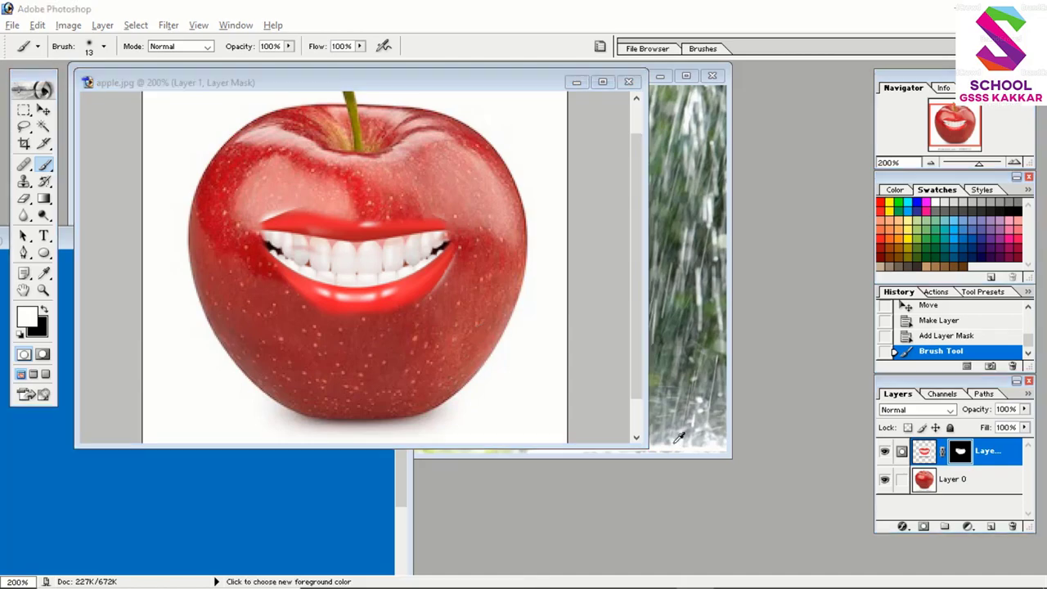
Switch to the presentation slide explaining Layer Styles and Layer Mask and advance the slideshow
{"action": "key", "text": "alt+Tab"}
{"action": "key", "text": "alt+Tab"}
{"action": "key", "text": "alt+Tab"}
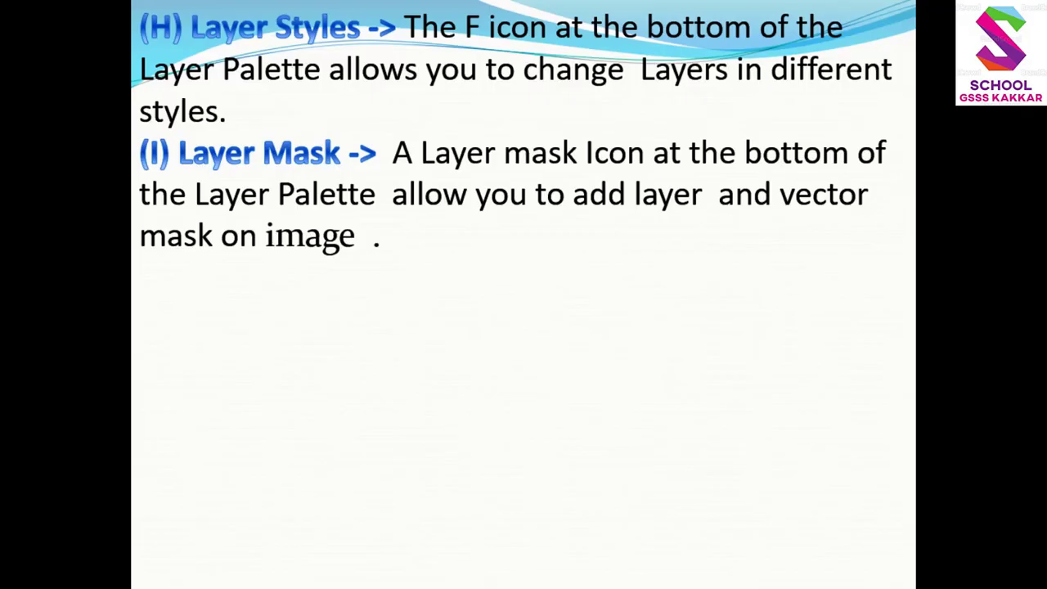
{"action": "key", "text": "Right"}
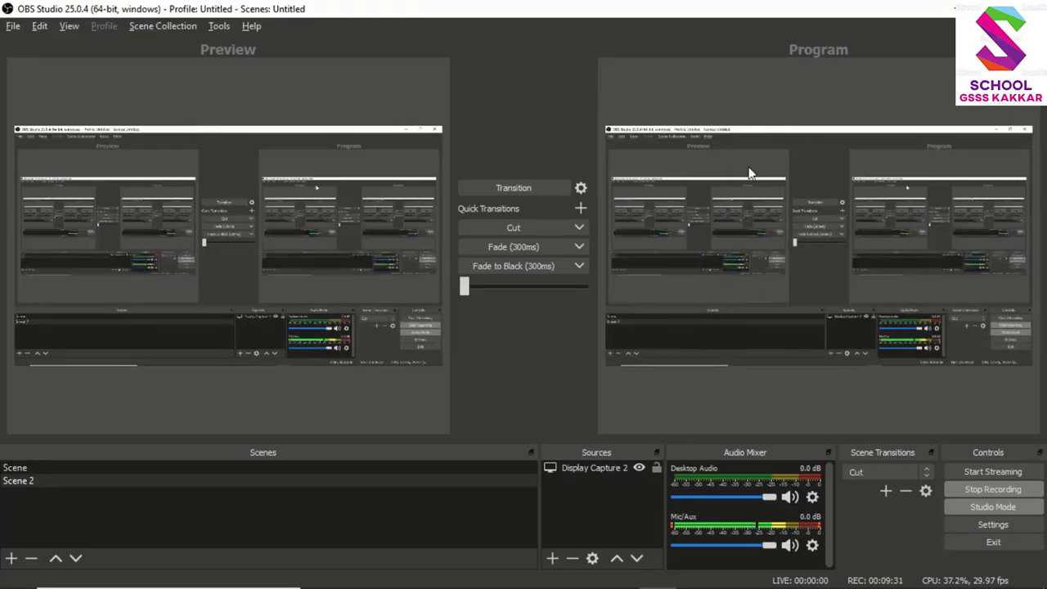
Switch to Photoshop and create a new layer set above Layer 1 in apple.jpg
{"action": "key", "text": "alt+Tab"}
{"action": "key", "text": "alt+Tab"}
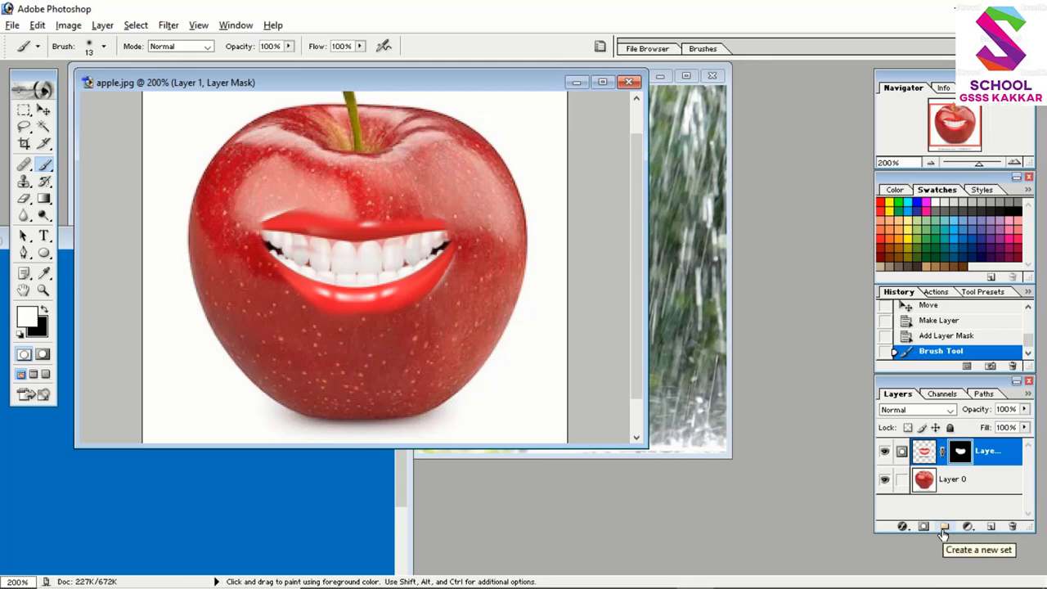
{"action": "left_click", "coordinate": [944, 528]}
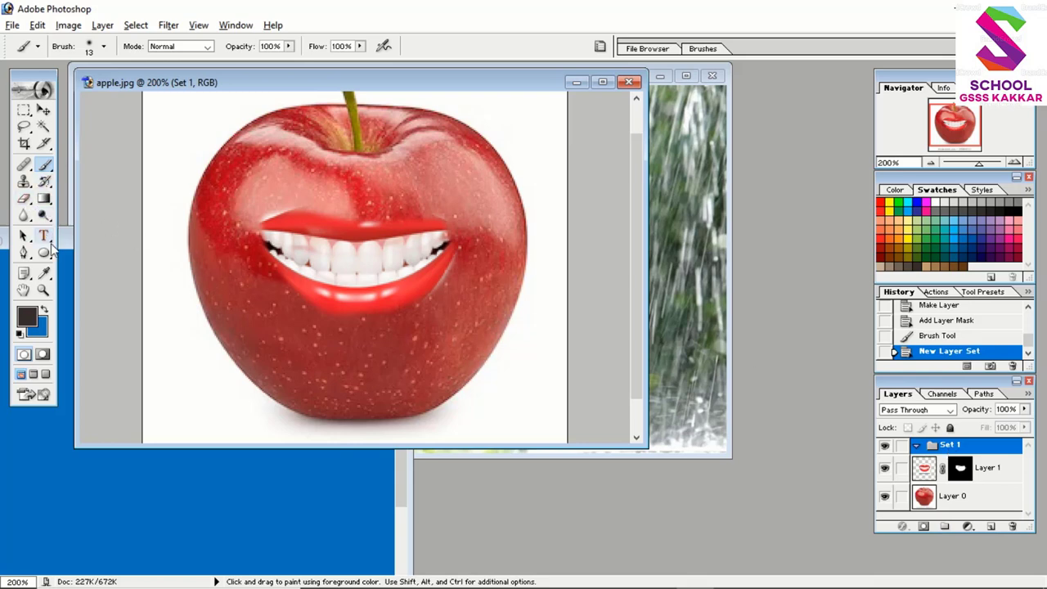
Draw five dark ellipse shapes of different sizes over the apple inside Set 1 with the Ellipse tool
{"action": "left_click", "coordinate": [44, 253]}
{"action": "left_click_drag", "start_coordinate": [390, 149], "coordinate": [506, 204]}
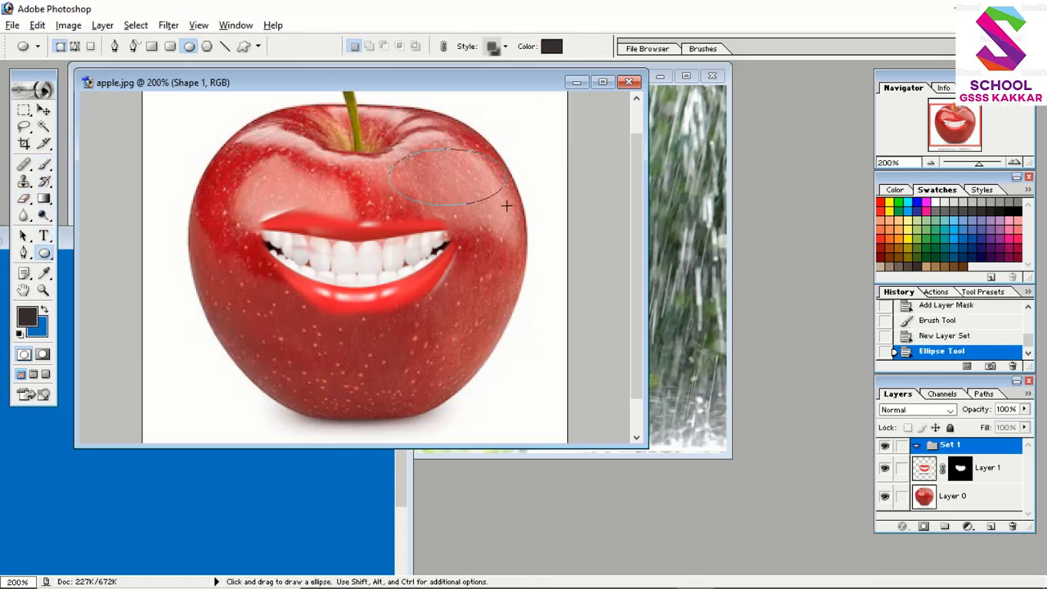
{"action": "left_click_drag", "start_coordinate": [500, 288], "coordinate": [530, 365]}
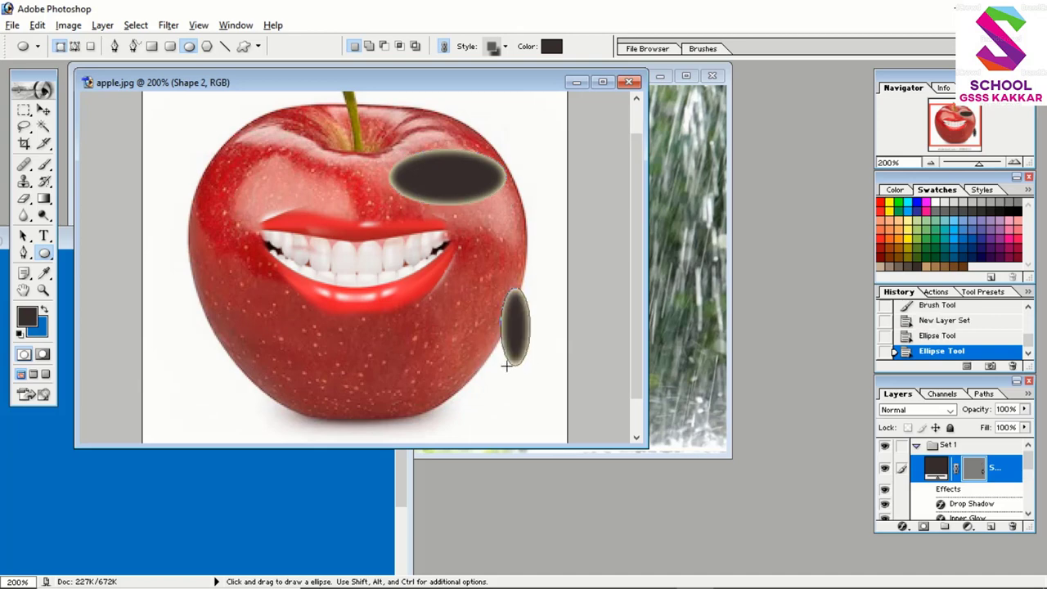
{"action": "left_click_drag", "start_coordinate": [440, 378], "coordinate": [501, 379]}
{"action": "left_click_drag", "start_coordinate": [190, 308], "coordinate": [403, 425]}
{"action": "left_click_drag", "start_coordinate": [209, 215], "coordinate": [396, 269]}
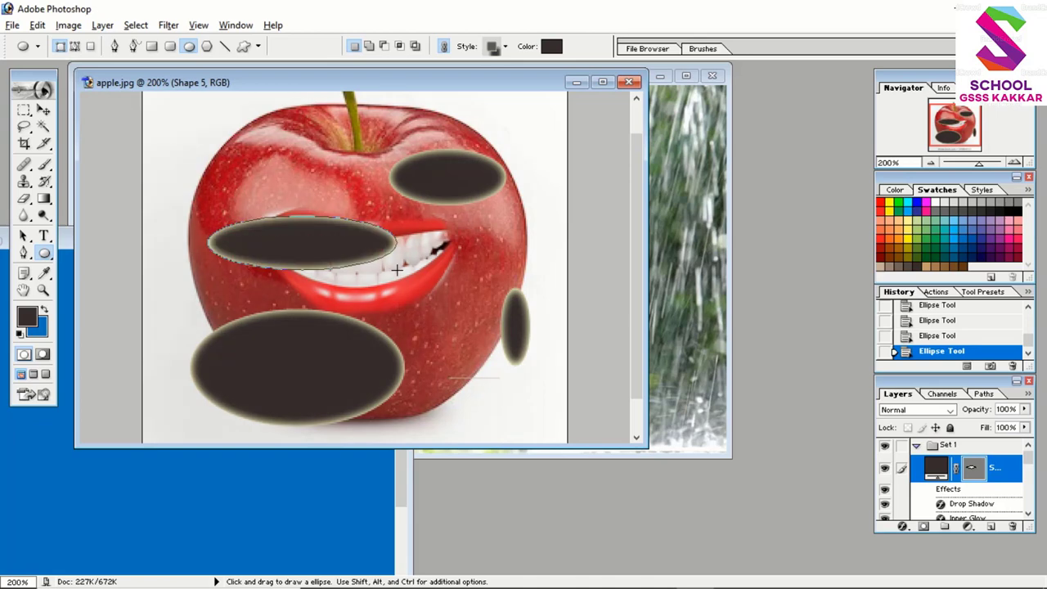
Collapse and expand Set 1 to examine how the ellipse layers are grouped inside it
{"action": "left_click", "coordinate": [917, 446]}
{"action": "left_click", "coordinate": [917, 446]}
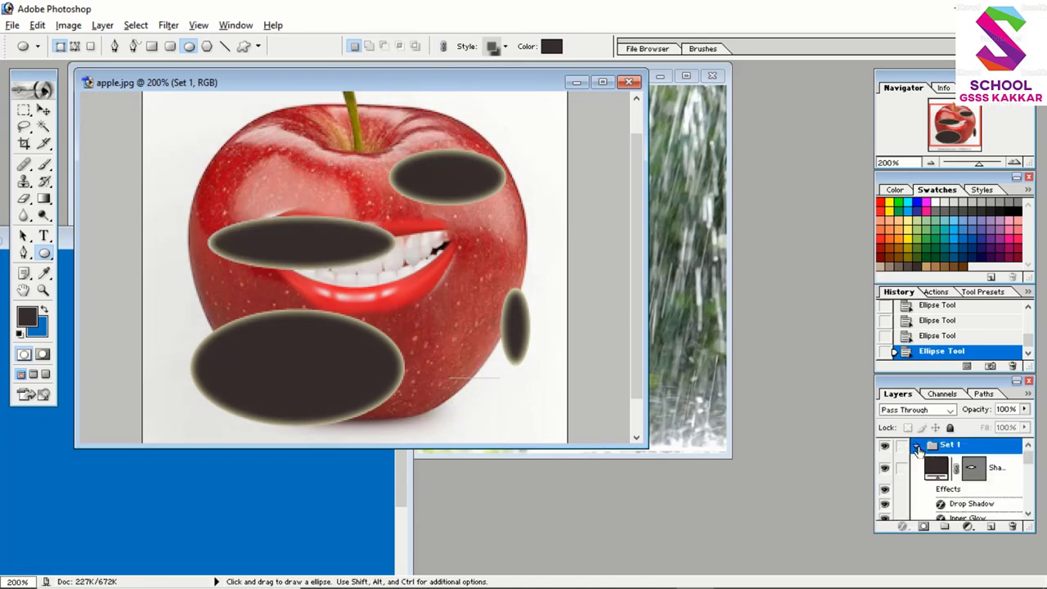
{"action": "left_click", "coordinate": [917, 446]}
{"action": "left_click", "coordinate": [917, 445]}
{"action": "mouse_move", "coordinate": [1032, 462]}
{"action": "left_mouse_down"}
{"action": "mouse_move", "coordinate": [1030, 503]}
{"action": "mouse_move", "coordinate": [1030, 460]}
{"action": "left_mouse_up"}
{"action": "left_click", "coordinate": [916, 446]}
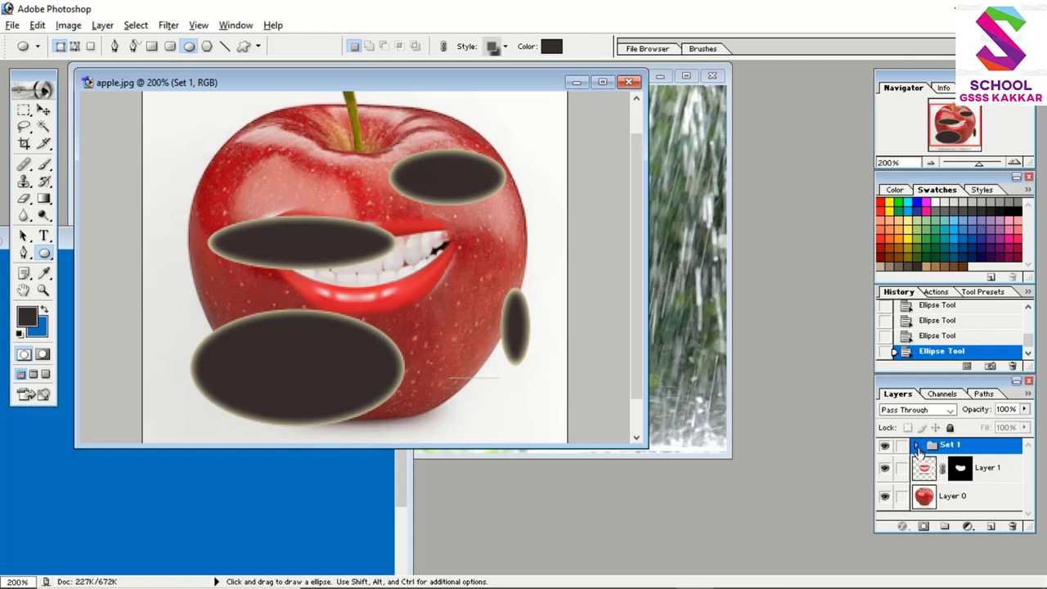
{"action": "left_click", "coordinate": [917, 446]}
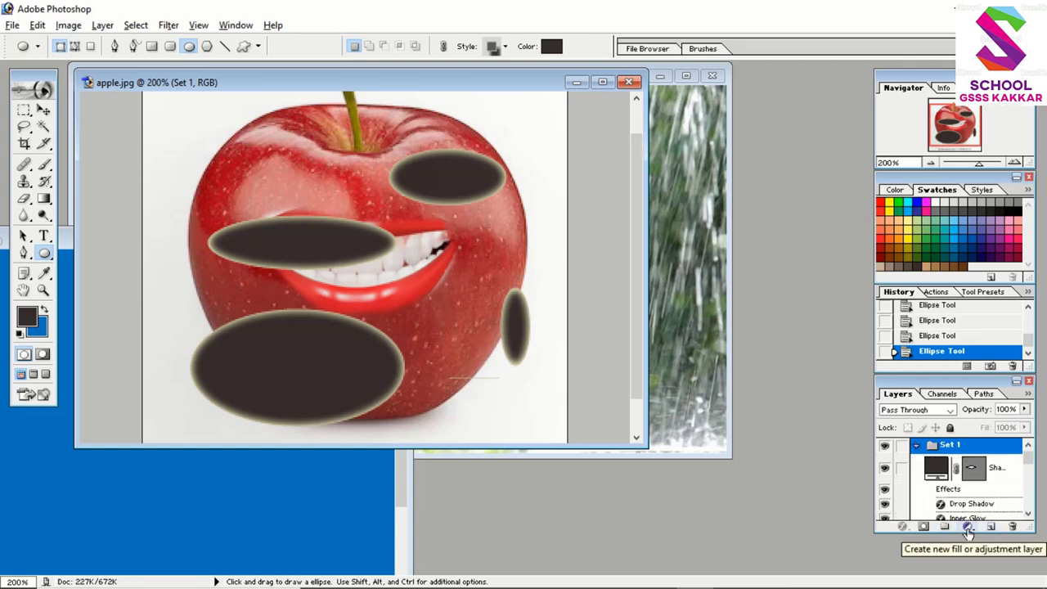
Switch to the presentation slide explaining Layer Set, Create new Fill or Adjustment Layer, Create new Layer and Delete Layer
{"action": "key", "text": "alt+Tab"}
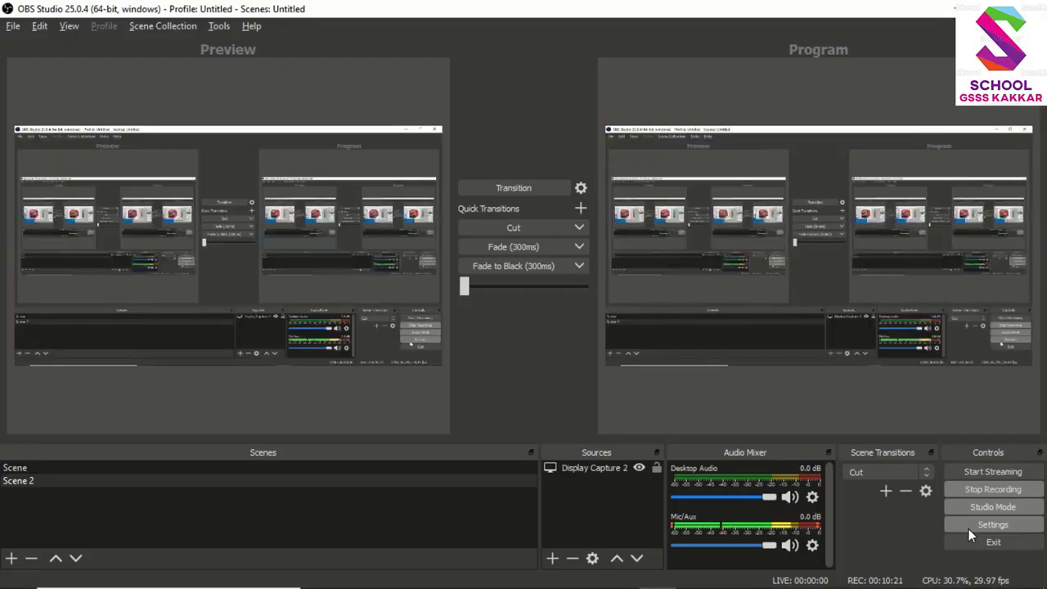
{"action": "key", "text": "alt+Tab"}
{"action": "key", "text": "alt+Tab"}
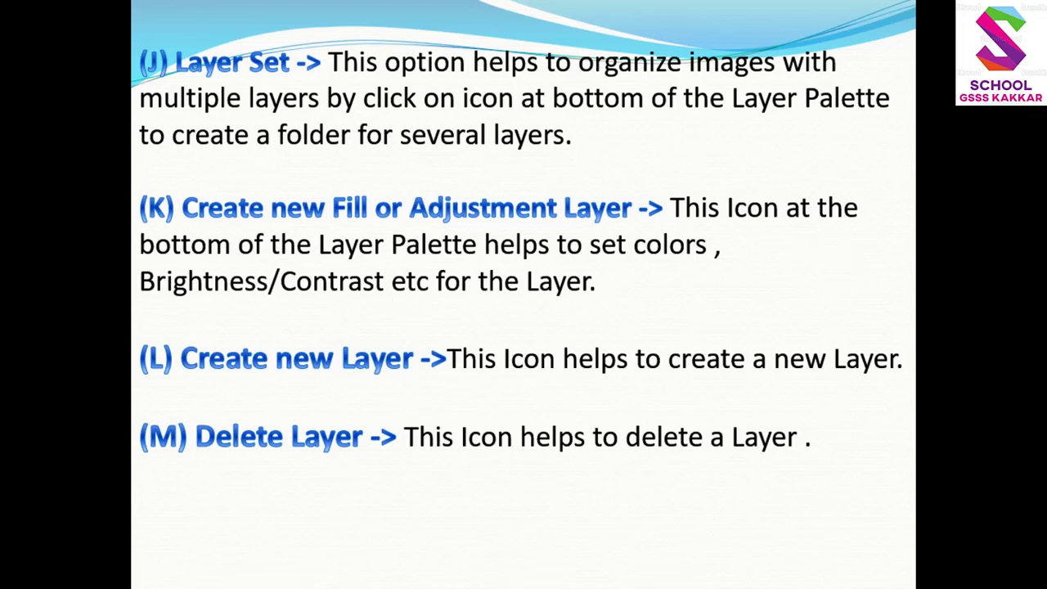
Switch back to Photoshop and revert the document to its original apple.jpg history snapshot
{"action": "key", "text": "alt+Tab"}
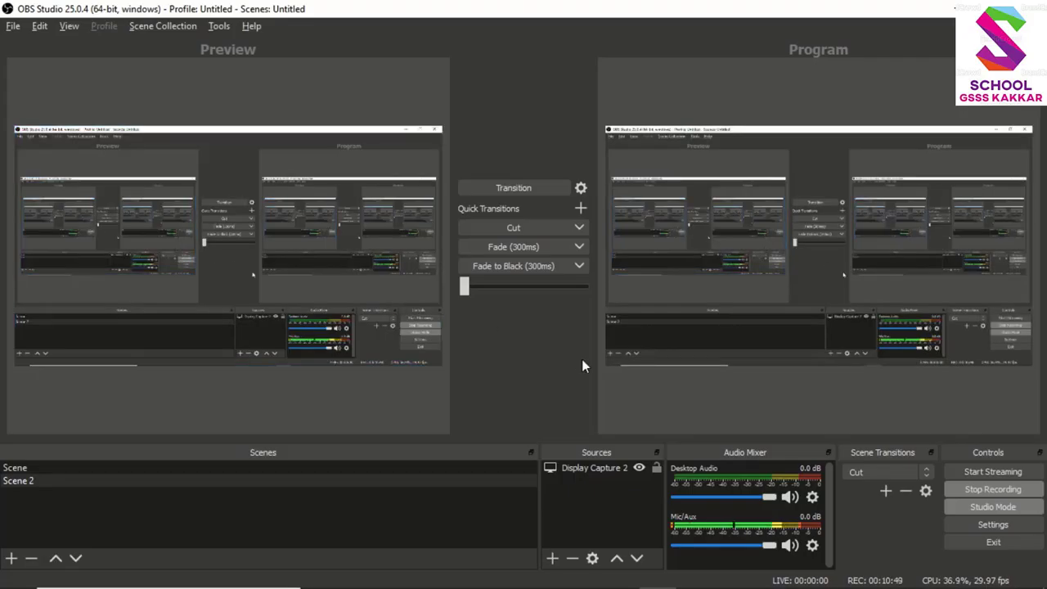
{"action": "key", "text": "alt+Tab"}
{"action": "key", "text": "Tab"}
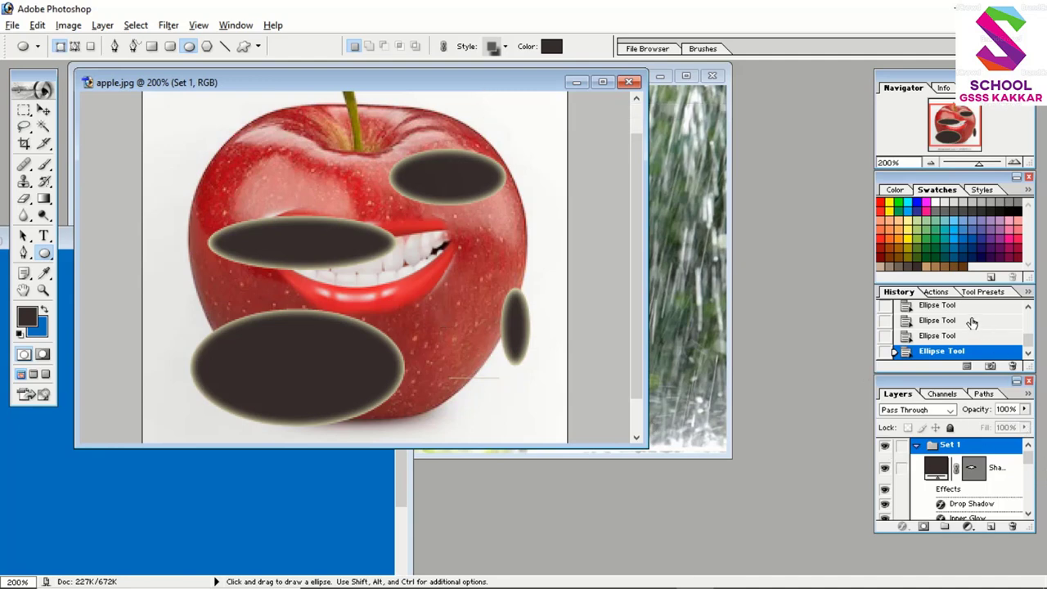
{"action": "left_click", "coordinate": [1030, 347]}
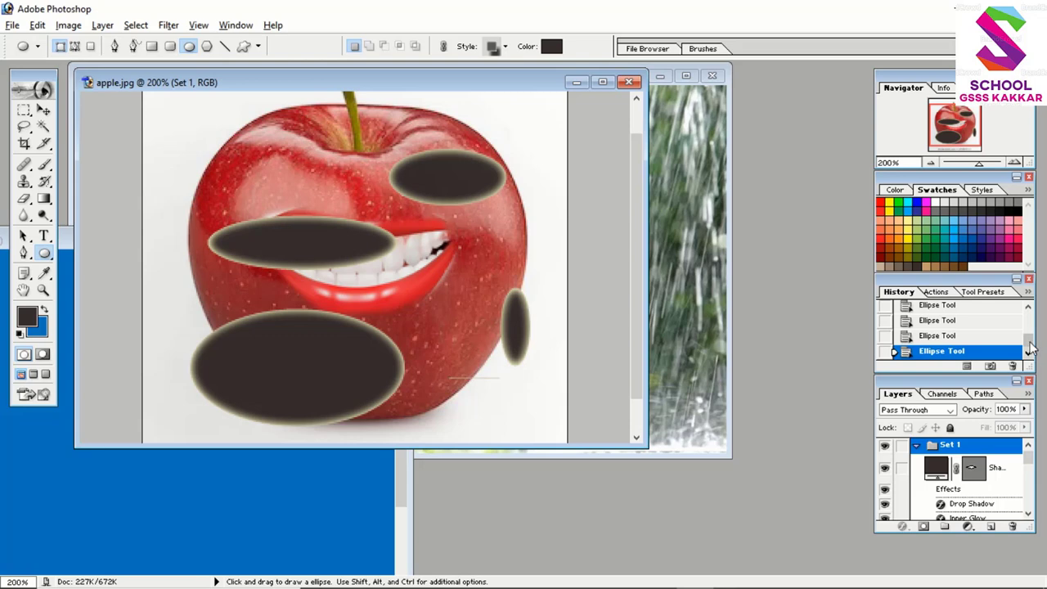
{"action": "left_click_drag", "start_coordinate": [1030, 347], "coordinate": [1030, 323]}
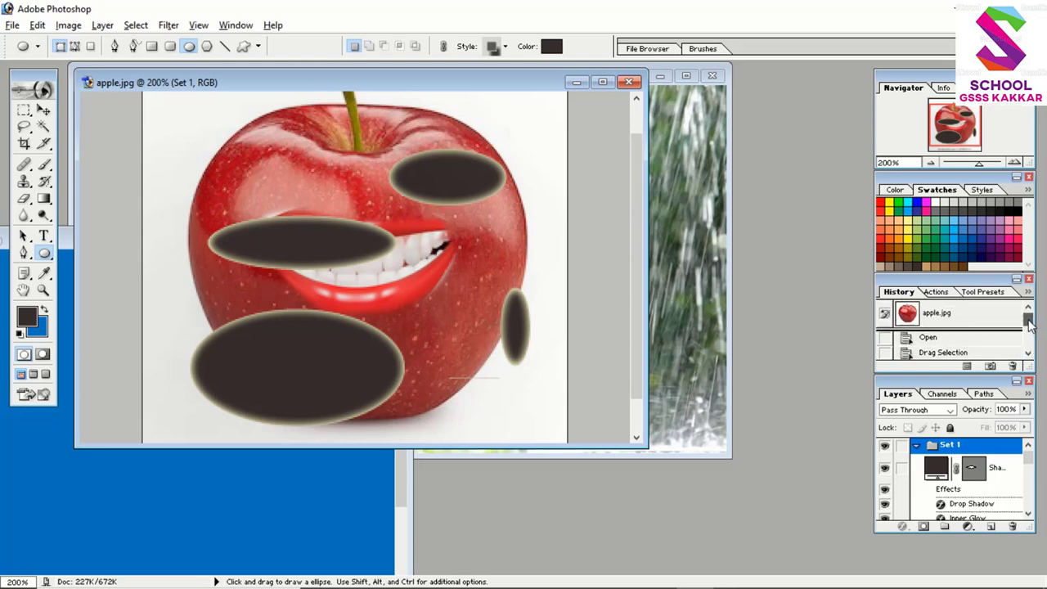
{"action": "left_click", "coordinate": [952, 320]}
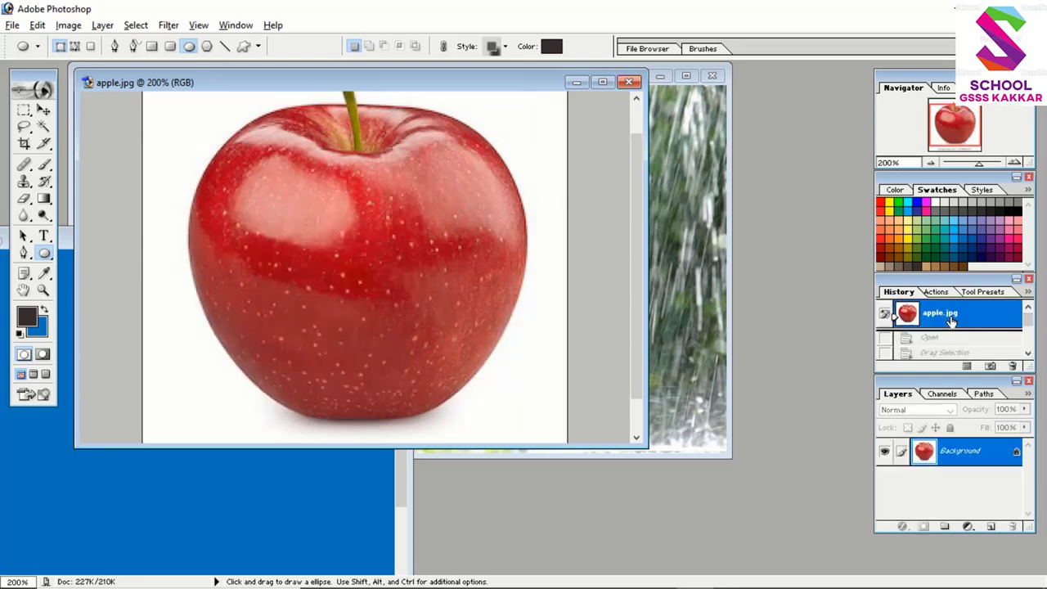
Convert the Background into a regular layer with default settings and add a Brightness/Contrast adjustment layer with brightness +35 and contrast +27
{"action": "double_click", "coordinate": [1016, 458]}
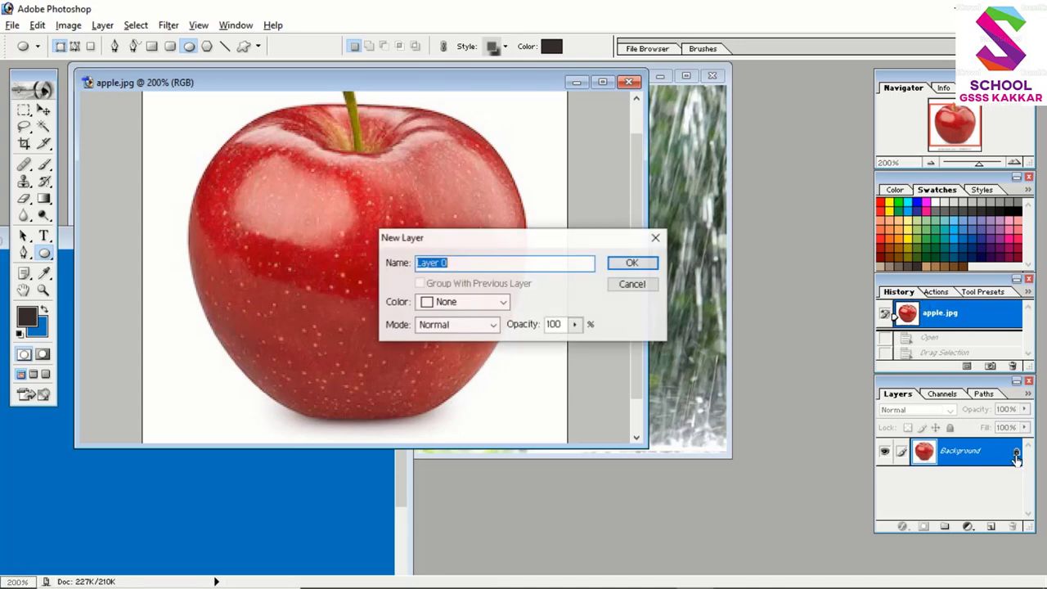
{"action": "left_click", "coordinate": [635, 264]}
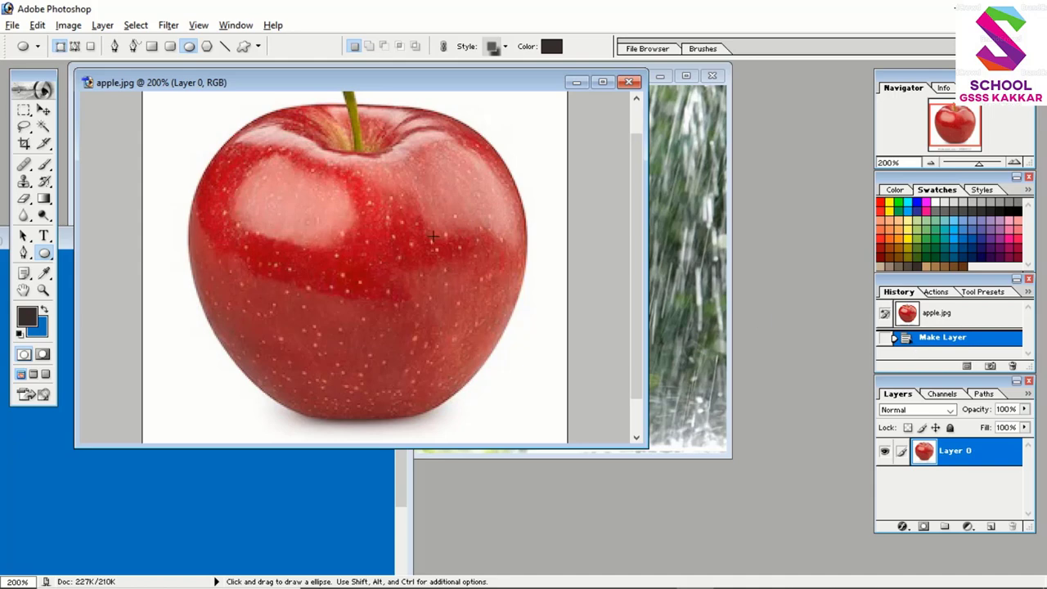
{"action": "left_click", "coordinate": [968, 527]}
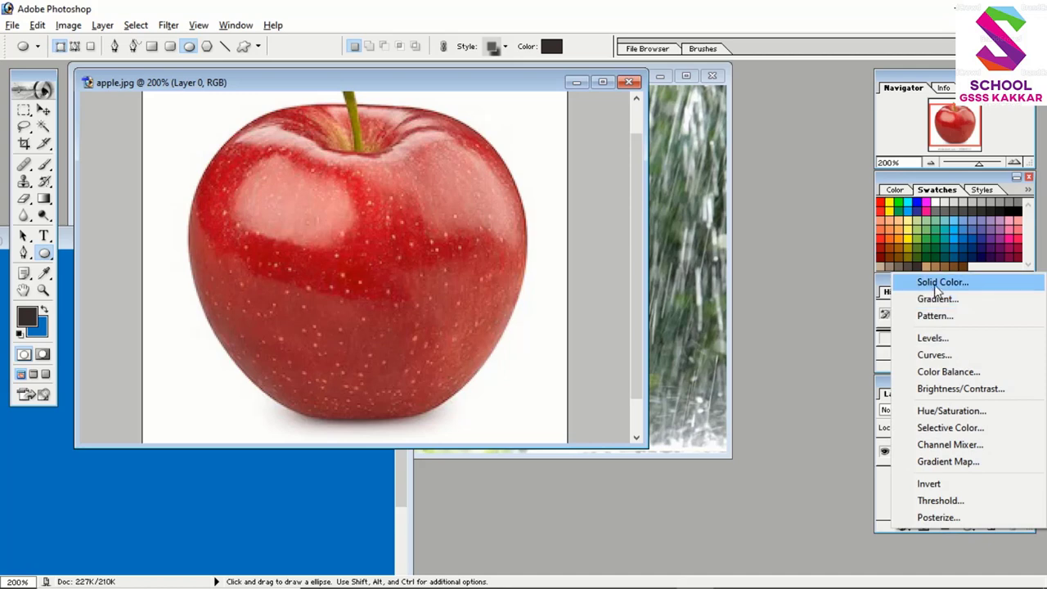
{"action": "left_click", "coordinate": [937, 389]}
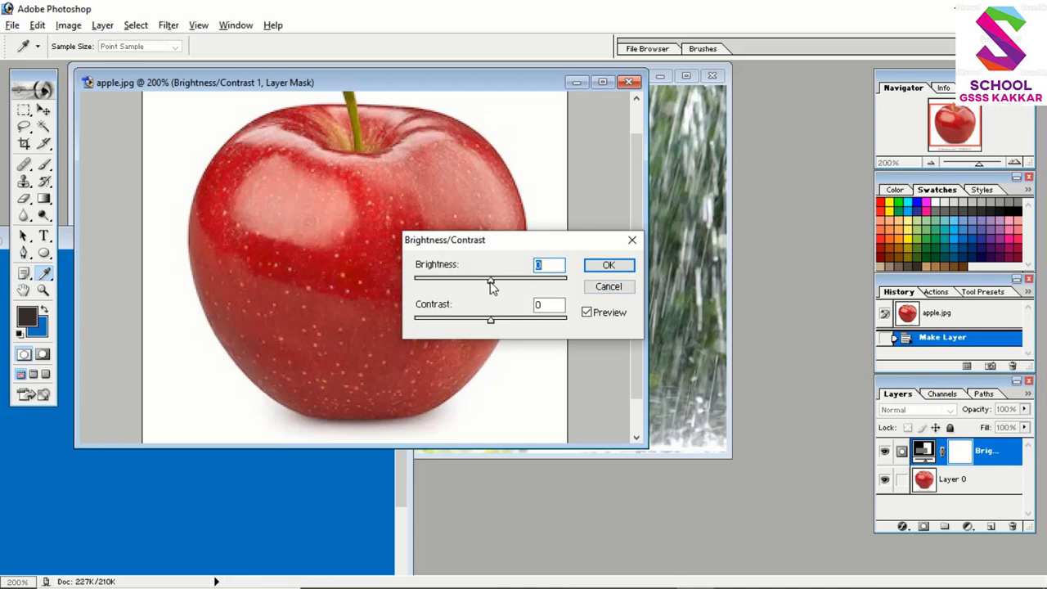
{"action": "left_click_drag", "start_coordinate": [491, 282], "coordinate": [513, 336]}
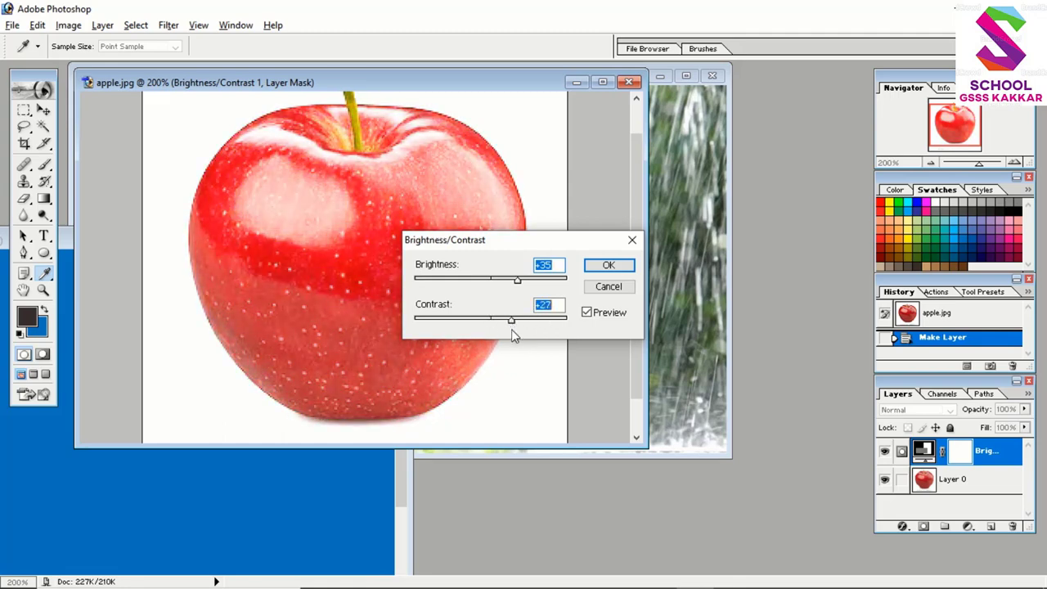
{"action": "left_click", "coordinate": [606, 269]}
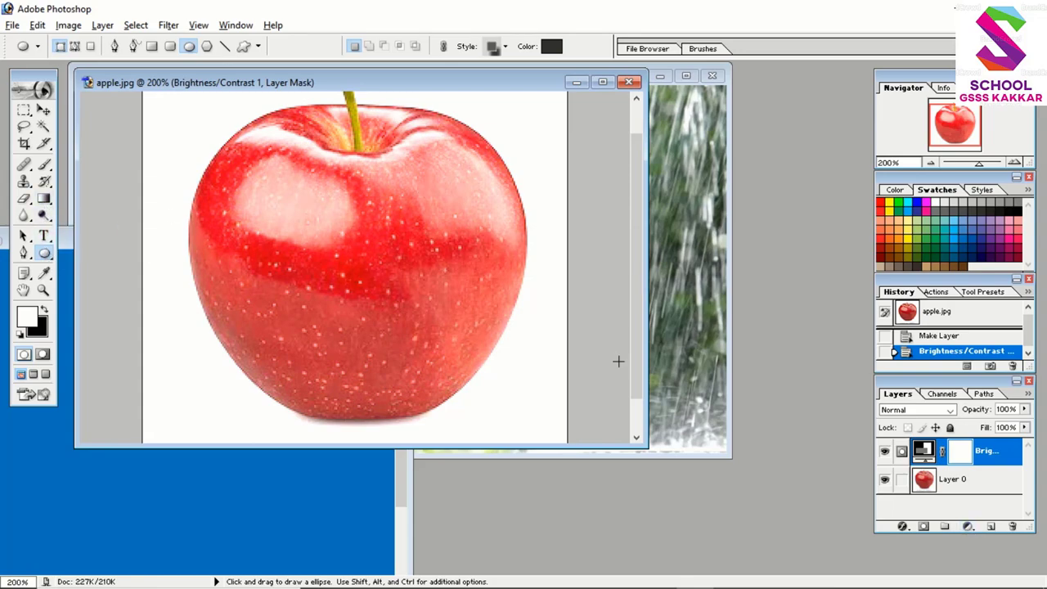
Switch to the presentation slide to read the explanation of the Create new Layer icon
{"action": "key", "text": "alt+Tab"}
{"action": "key", "text": "alt+Tab"}
{"action": "key", "text": "alt+Tab"}
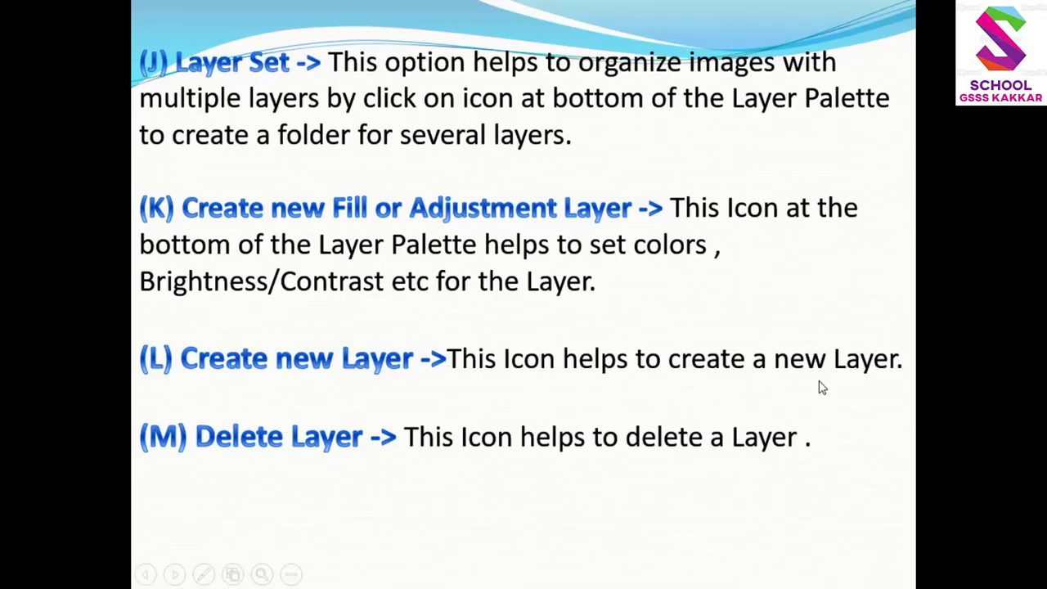
Switch back to Photoshop and create a new empty layer above the Brightness/Contrast adjustment layer
{"action": "key", "text": "alt+Tab"}
{"action": "key", "text": "alt+Tab"}
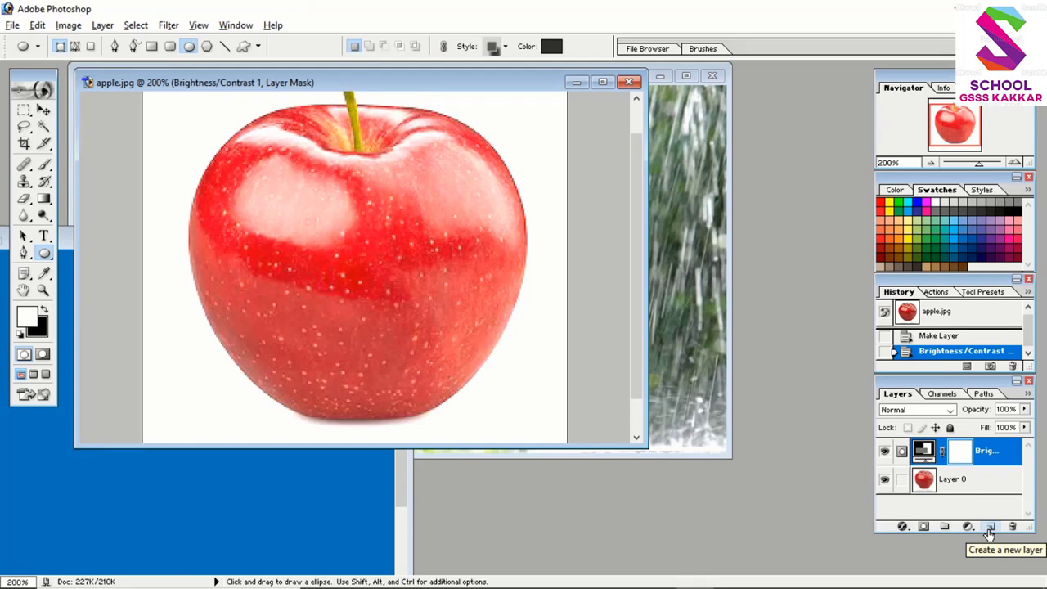
{"action": "left_click", "coordinate": [989, 527]}
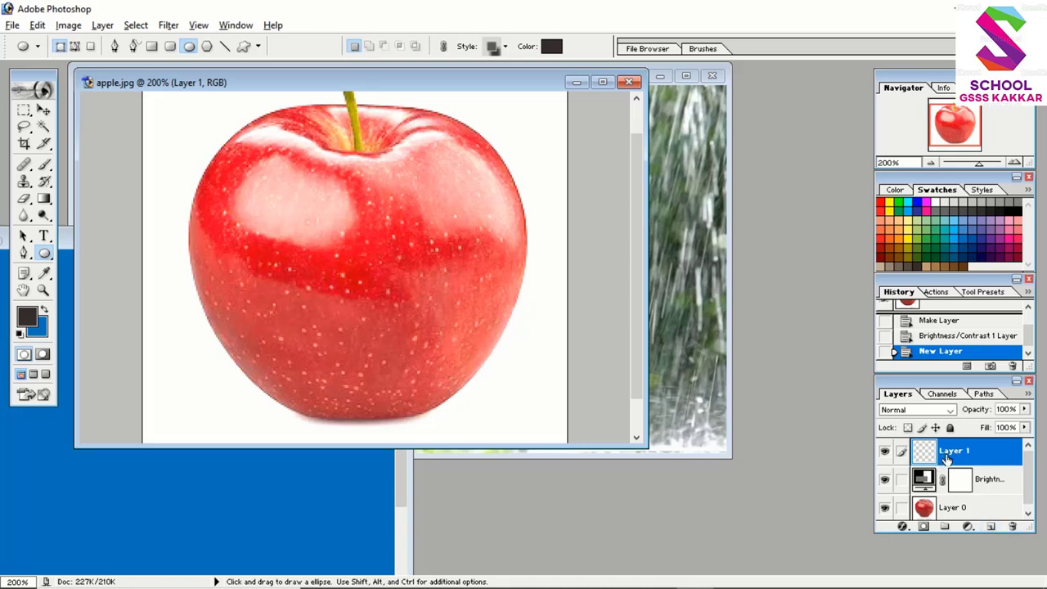
Hide the Brightness/Contrast layer and Layer 0, and draw a small dark ellipse in the upper-left part of the canvas
{"action": "left_click", "coordinate": [885, 483]}
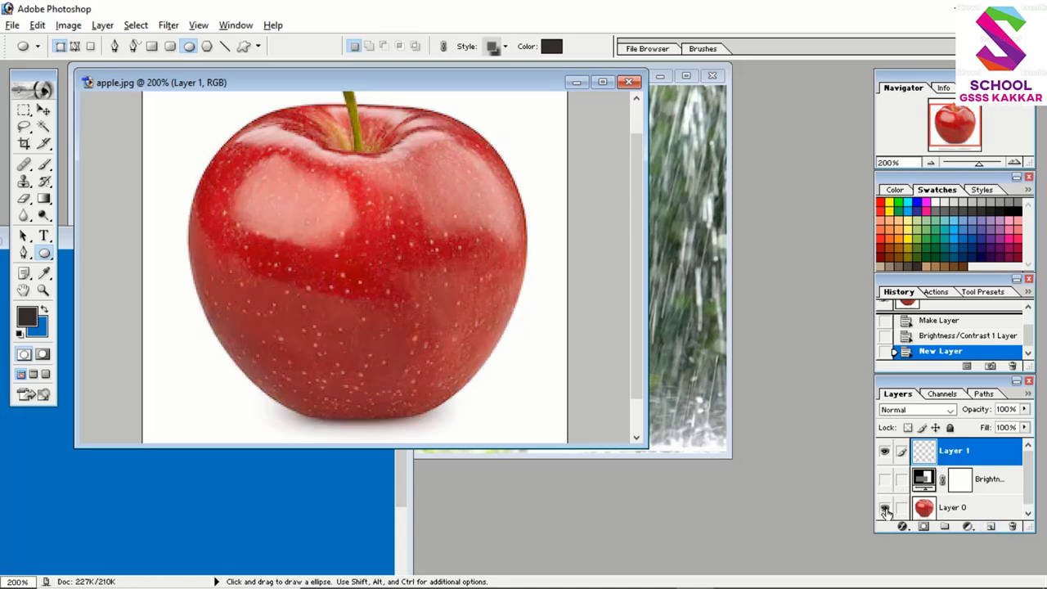
{"action": "left_click", "coordinate": [885, 508]}
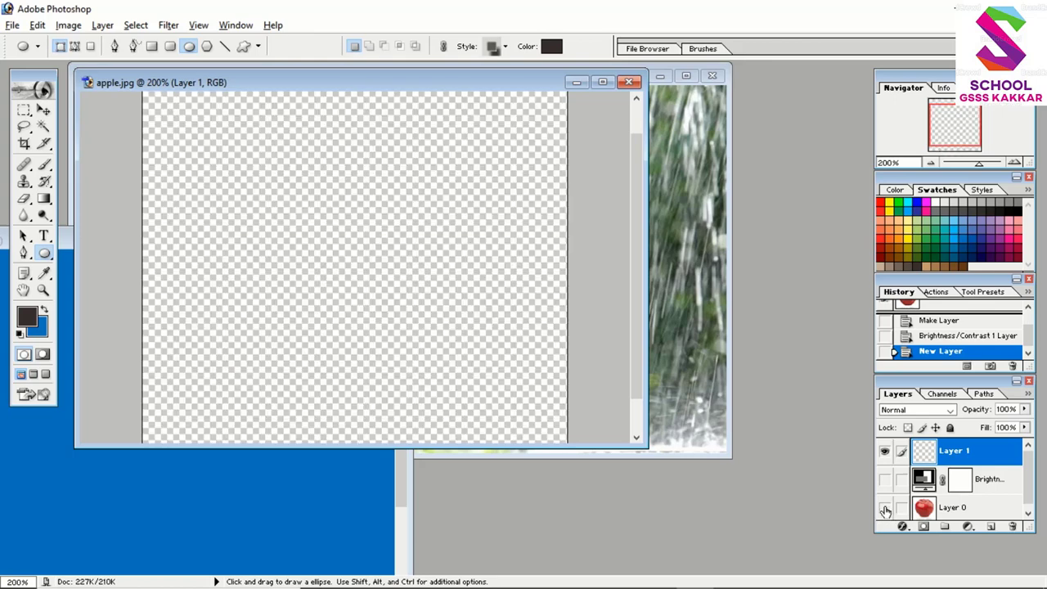
{"action": "left_click", "coordinate": [886, 455]}
{"action": "left_click", "coordinate": [886, 455]}
{"action": "left_click_drag", "start_coordinate": [257, 199], "coordinate": [337, 247]}
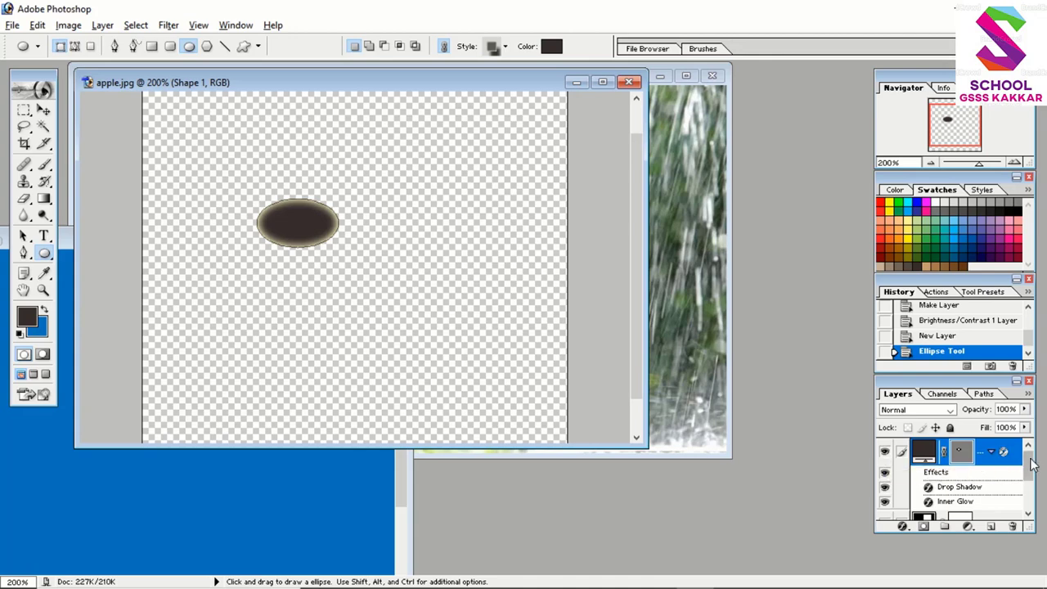
Turn off the Drop Shadow and Inner Glow effects of the ellipse's shape layer, and toggle the layer's visibility off and on
{"action": "left_click_drag", "start_coordinate": [1033, 465], "coordinate": [1033, 472]}
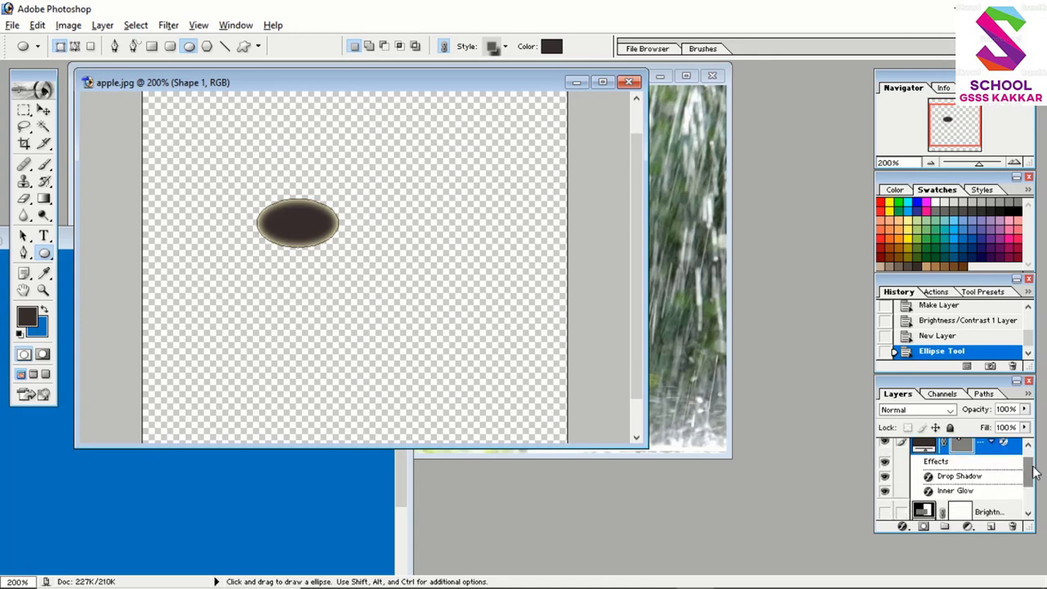
{"action": "left_click", "coordinate": [885, 484]}
{"action": "left_click", "coordinate": [885, 477]}
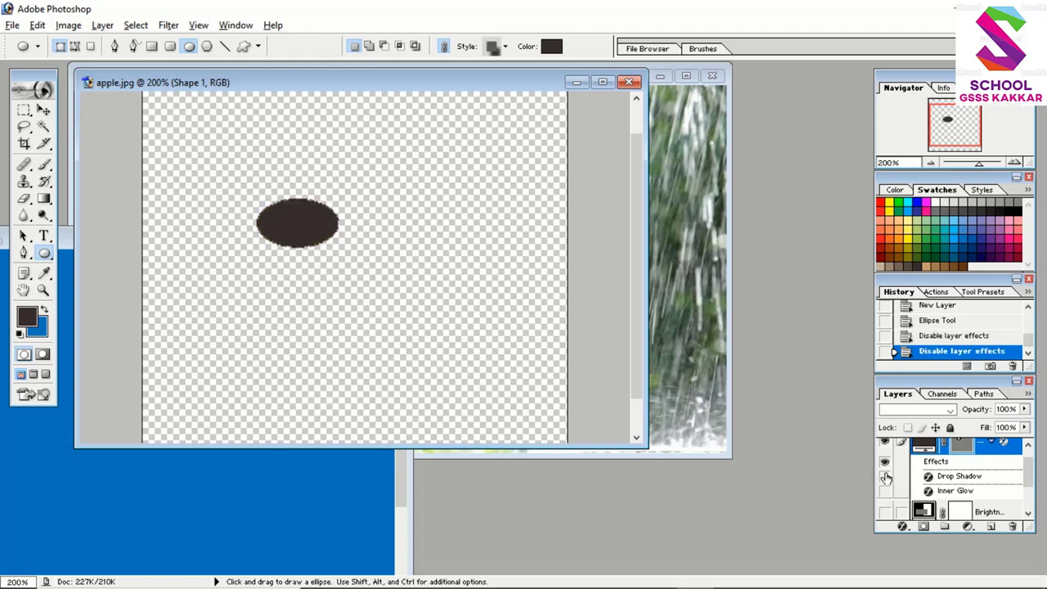
{"action": "left_click", "coordinate": [884, 462]}
{"action": "left_click", "coordinate": [885, 444]}
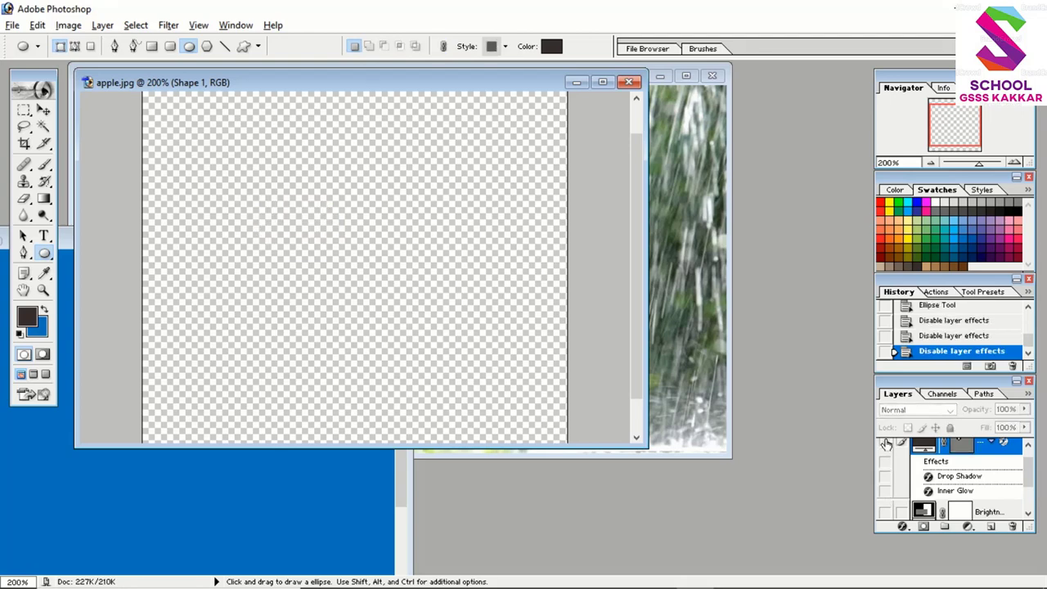
{"action": "left_click", "coordinate": [1029, 481]}
{"action": "mouse_move", "coordinate": [1028, 474]}
{"action": "left_mouse_down"}
{"action": "mouse_move", "coordinate": [1029, 494]}
{"action": "mouse_move", "coordinate": [1030, 459]}
{"action": "left_mouse_up"}
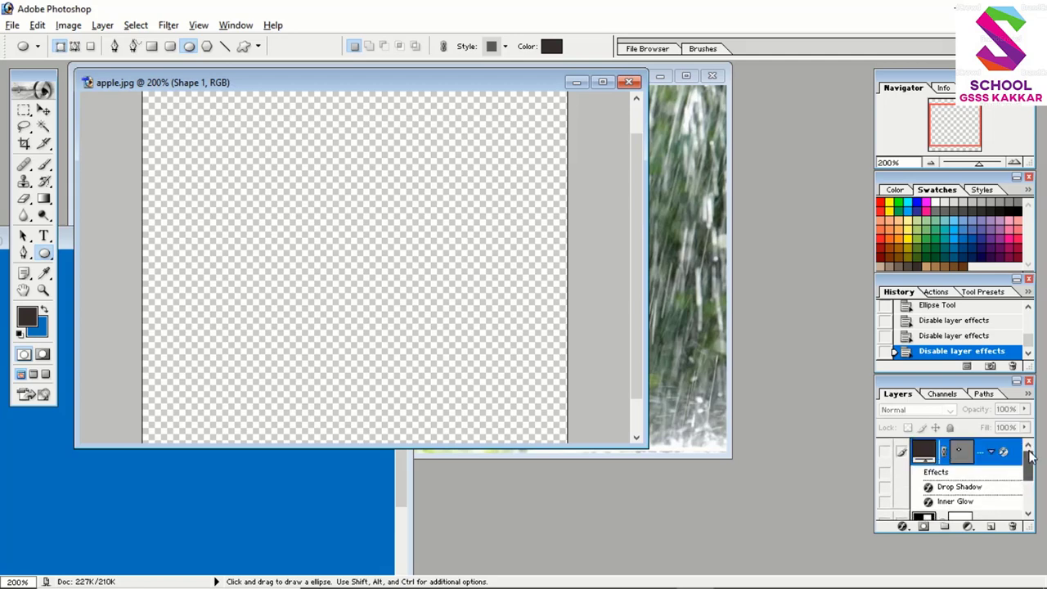
{"action": "left_click", "coordinate": [886, 454]}
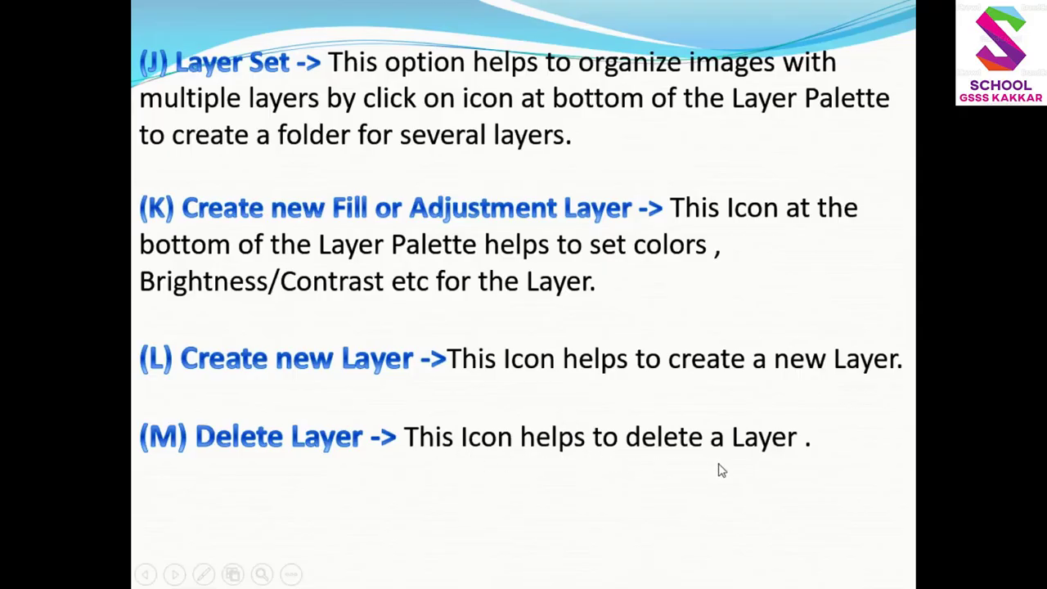
Switch back to Photoshop from the slide and delete the vector mask of the ellipse's shape layer
{"action": "key", "text": "alt+Tab"}
{"action": "key", "text": "alt+Tab"}
{"action": "key", "text": "Tab"}
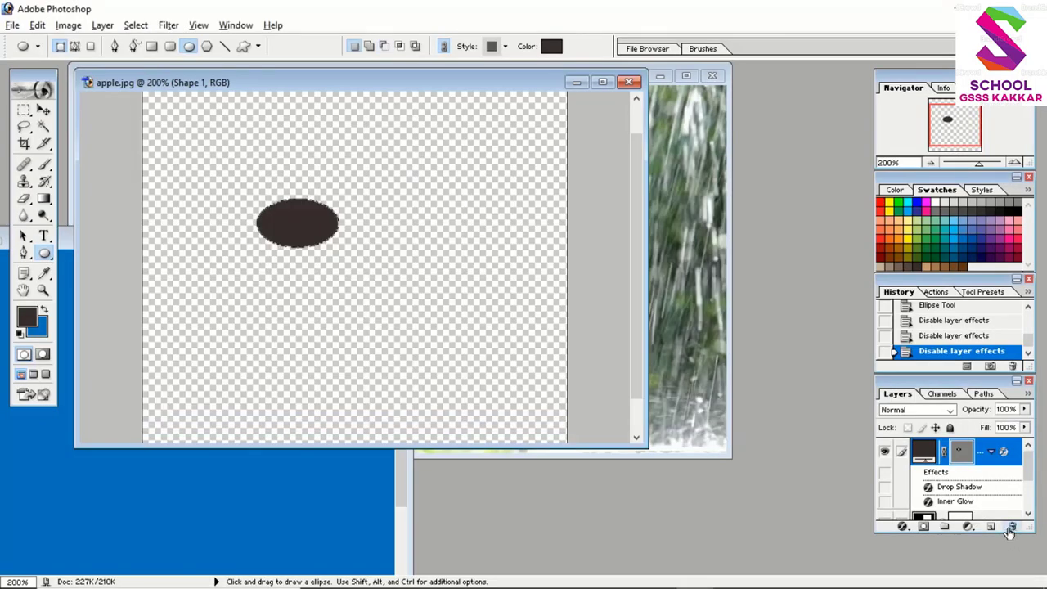
{"action": "left_click", "coordinate": [1012, 528]}
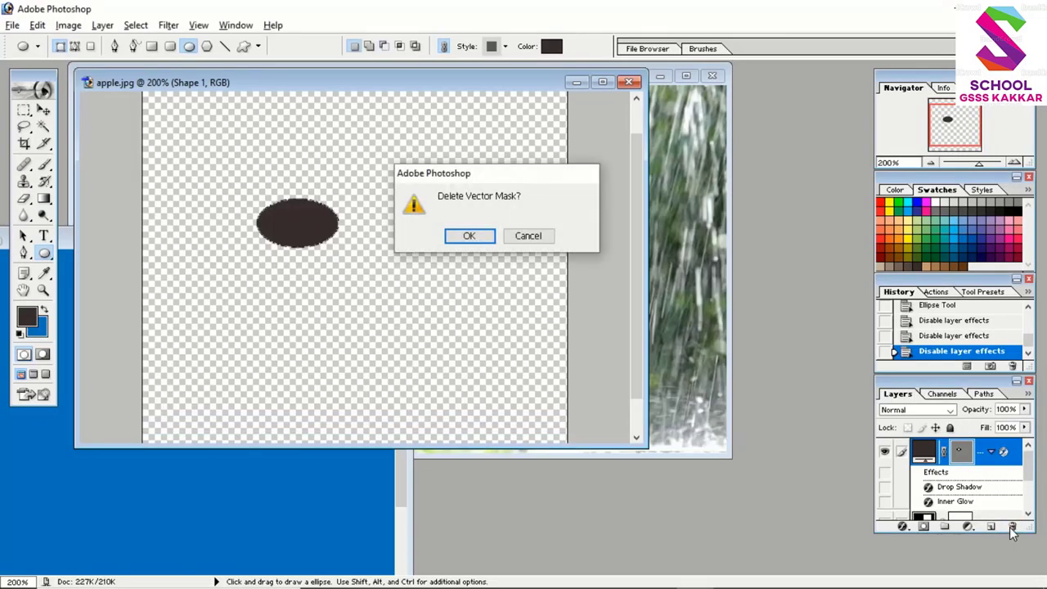
{"action": "left_click", "coordinate": [483, 235]}
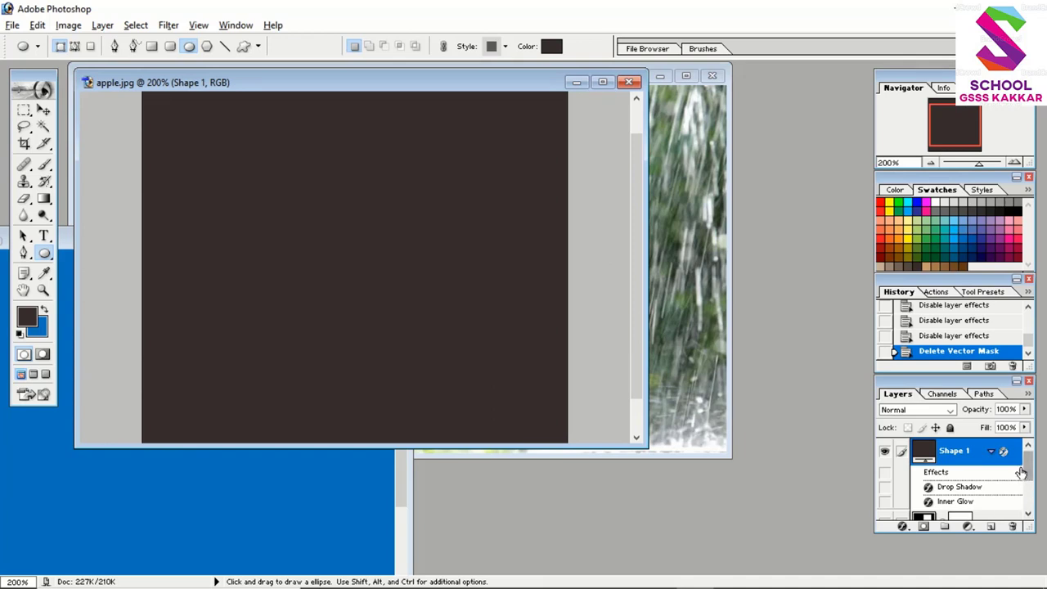
Delete the Shape 1 layer, and request removal of the Brightness/Contrast layer's mask but cancel it
{"action": "left_click", "coordinate": [1012, 529]}
{"action": "left_click", "coordinate": [469, 237]}
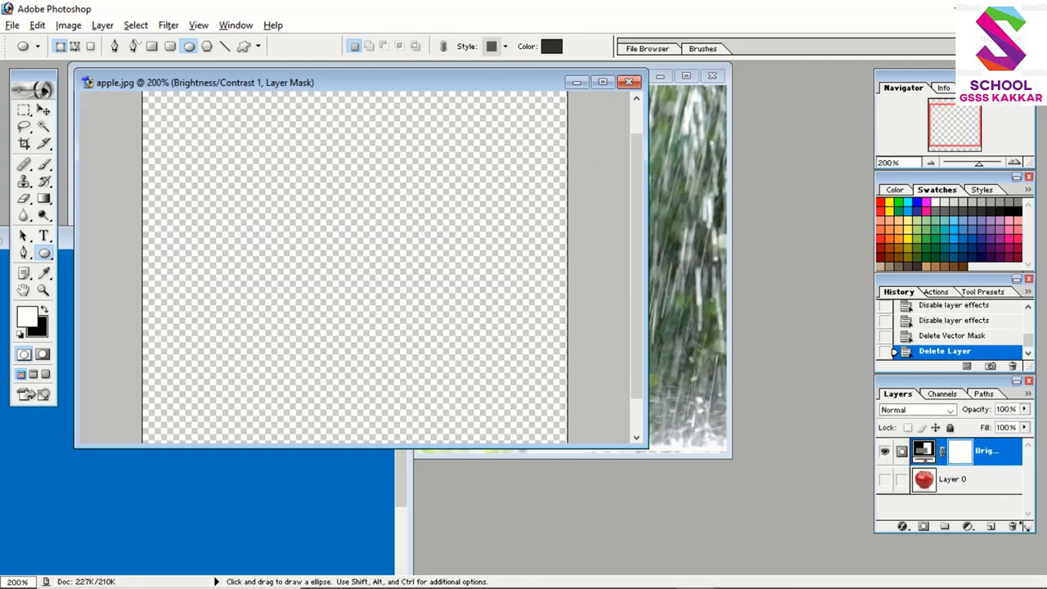
{"action": "left_click", "coordinate": [1012, 528]}
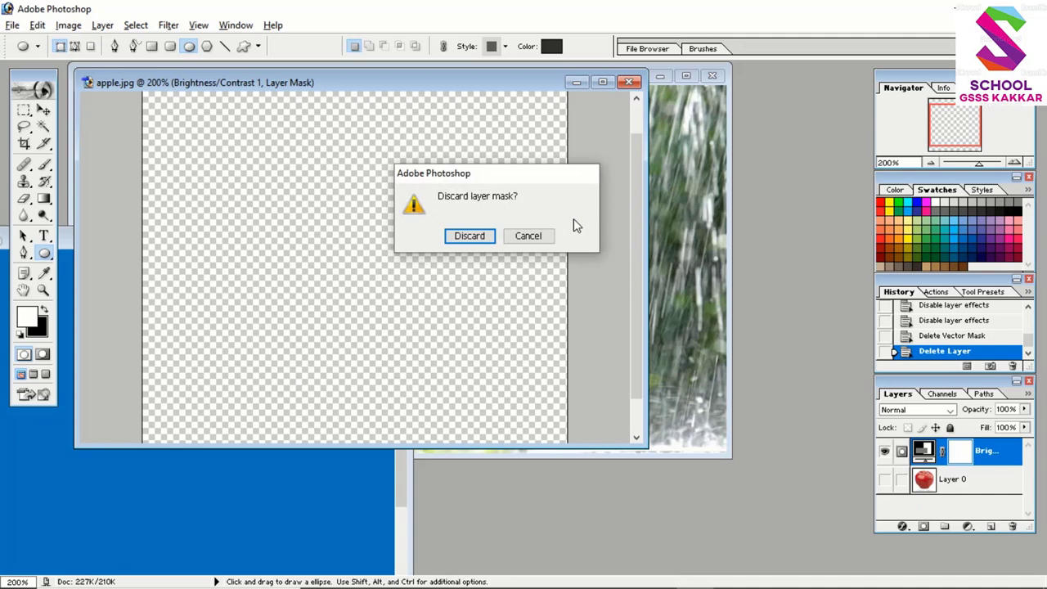
{"action": "left_click", "coordinate": [527, 237]}
Make Layer 0 with the apple visible again and select it as the active layer
{"action": "left_click", "coordinate": [887, 480]}
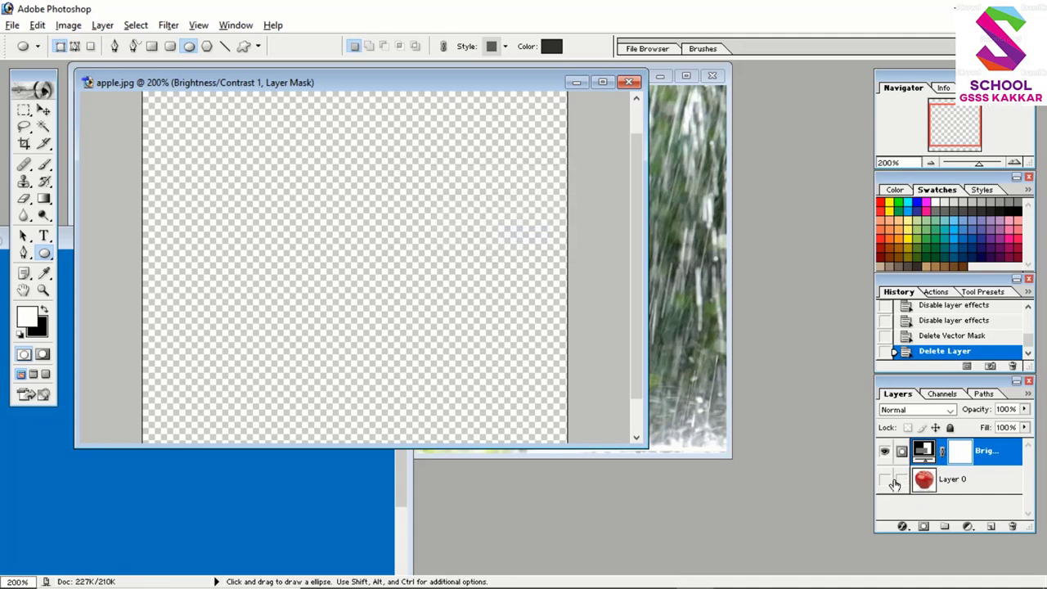
{"action": "left_click", "coordinate": [947, 480]}
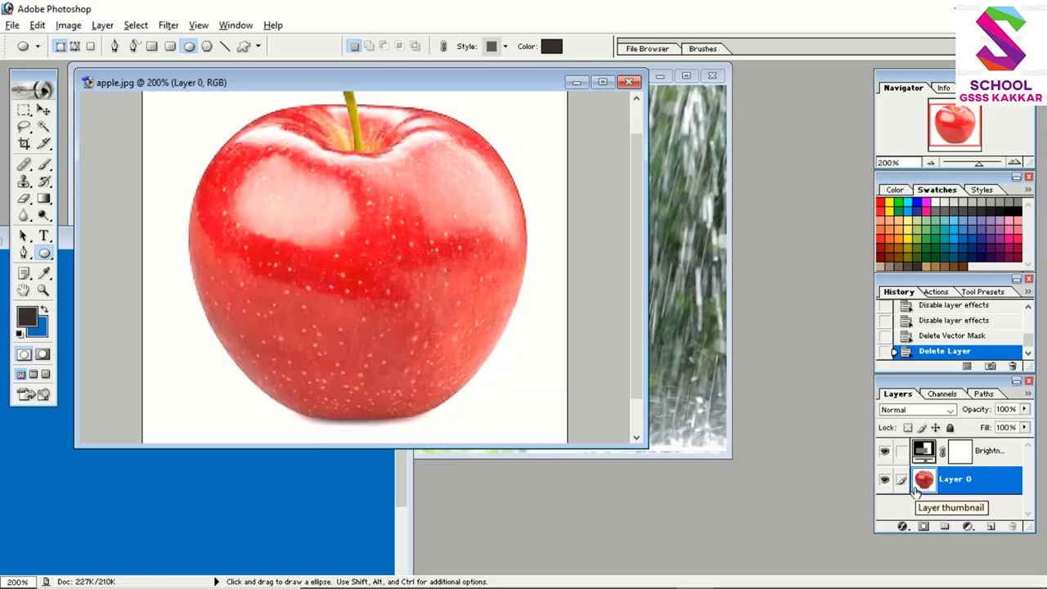
Switch to the PowerPoint slide show and review the slides on layer styles and masks, layer sets, and creating and deleting layers
{"action": "key", "text": "alt+Tab"}
{"action": "key", "text": "alt+Tab"}
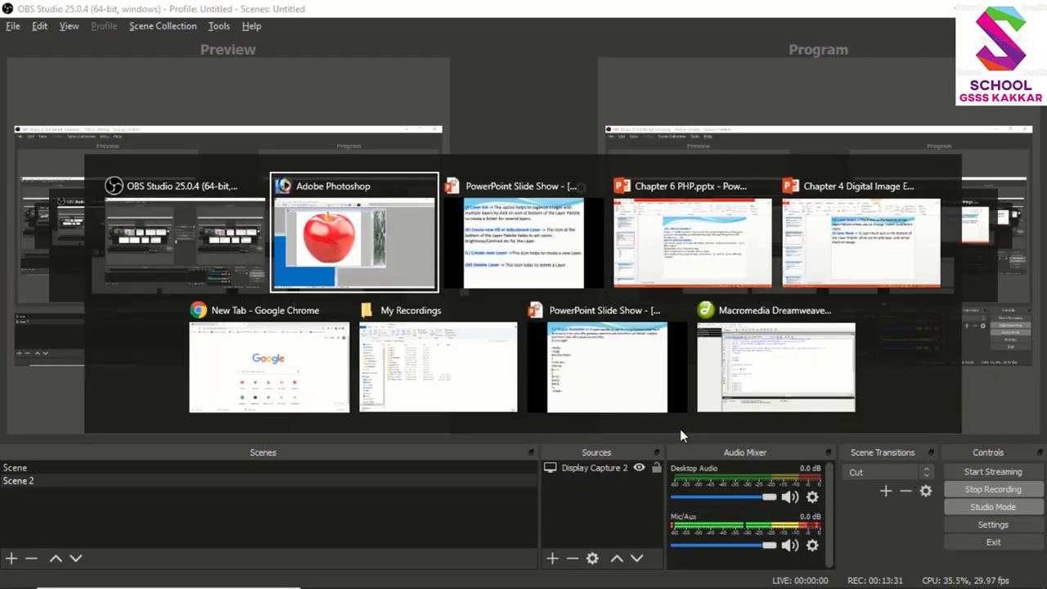
{"action": "key", "text": "alt+Tab"}
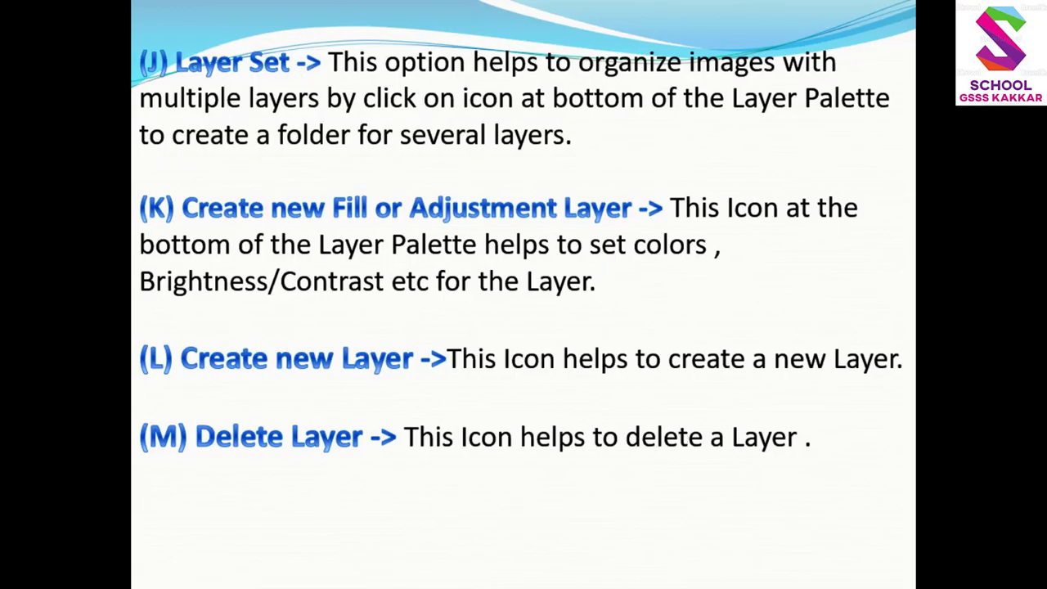
{"action": "key", "text": "Left"}
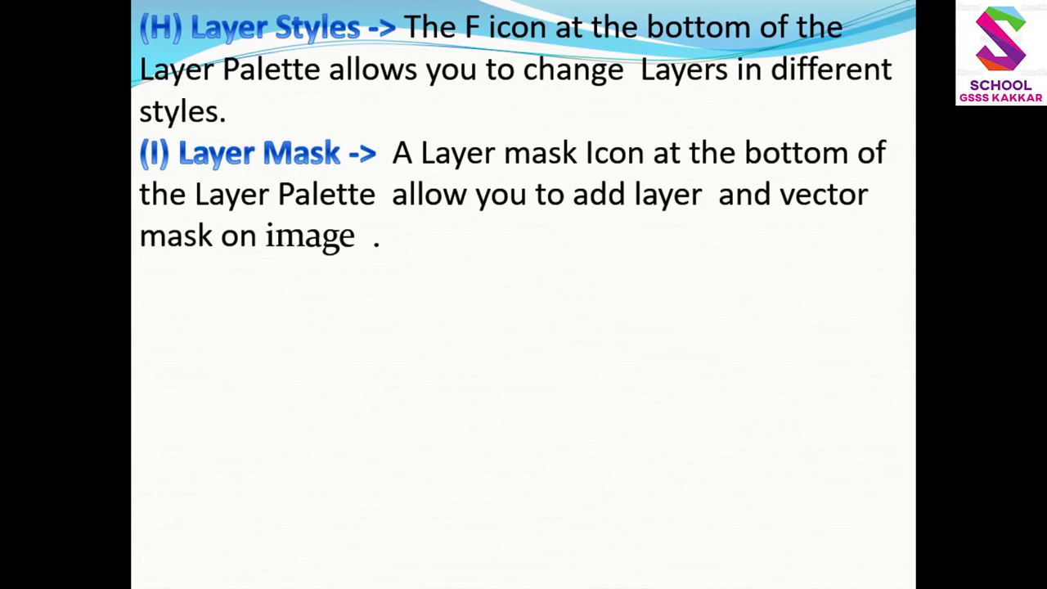
{"action": "key", "text": "Right"}
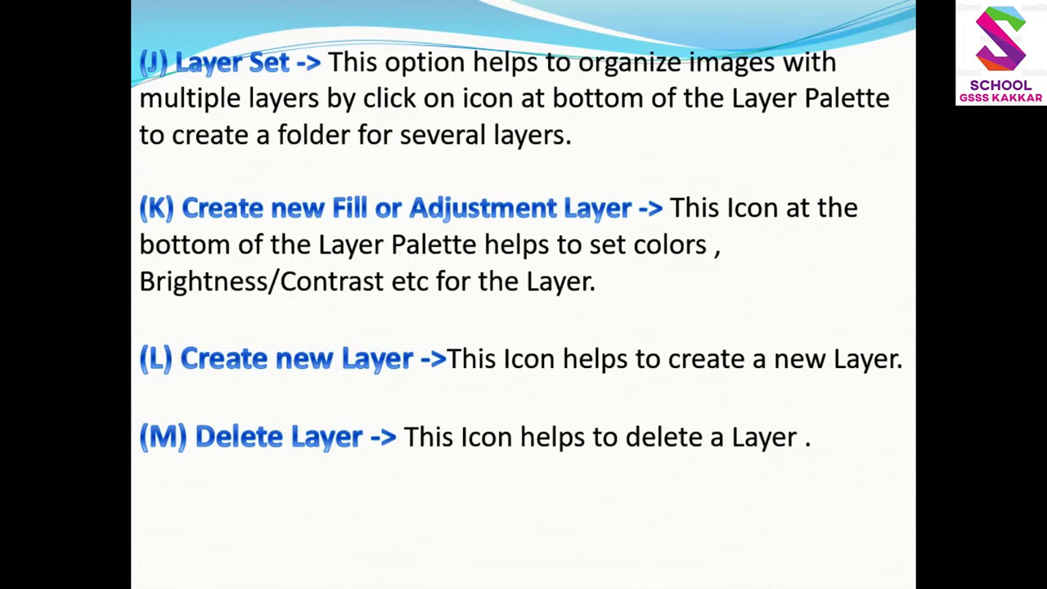